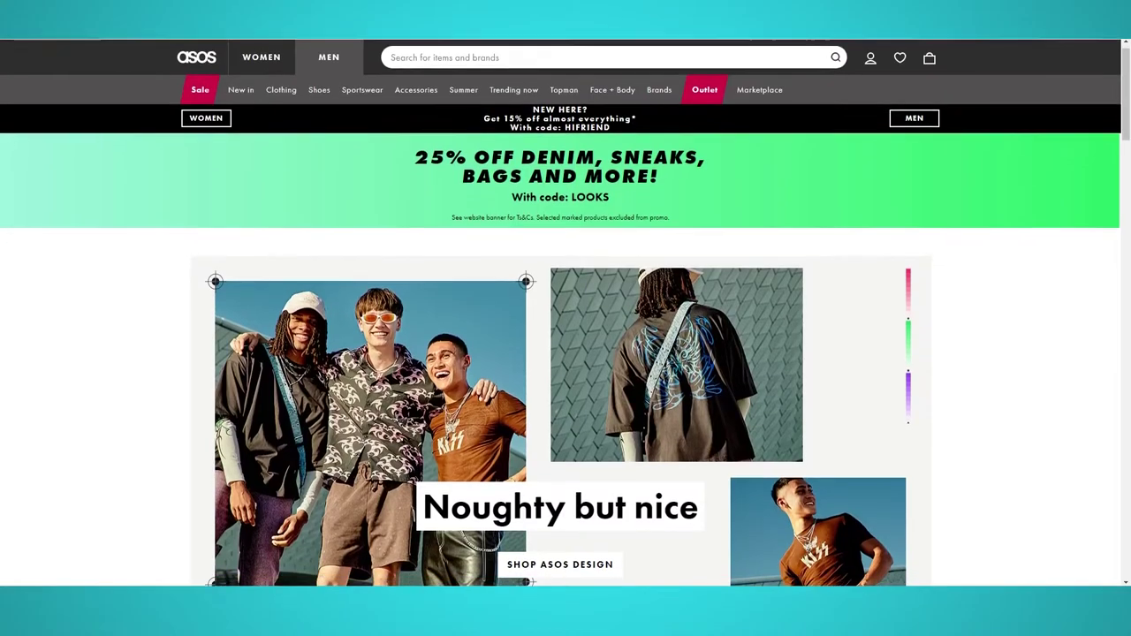
# Look through the ASOS men's homepage, from the promotions and trending sections to the top men's categories and footer
pyautogui.scroll(-1, 565, 353)
pyautogui.scroll(-2, 566, 354)
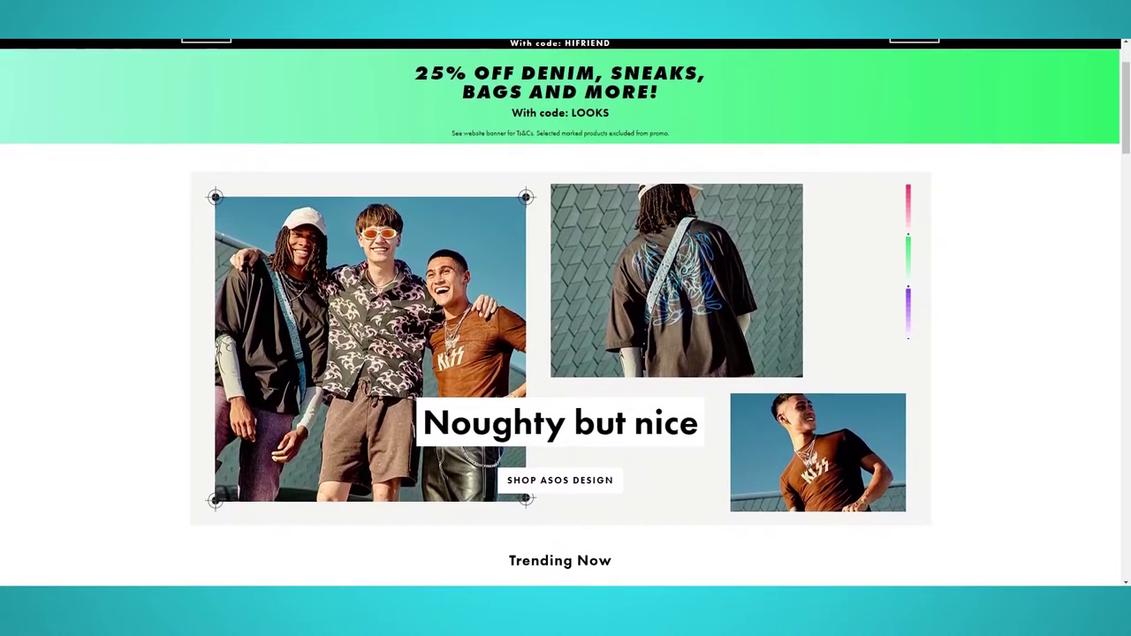
pyautogui.scroll(-1, 565, 354)
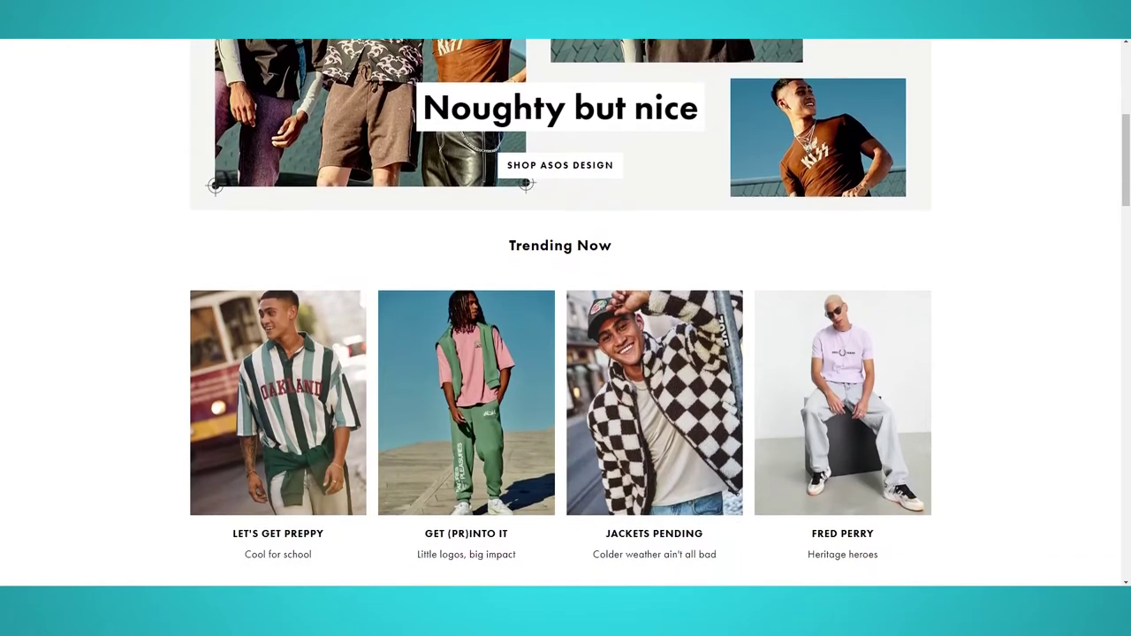
pyautogui.scroll(-2, 565, 354)
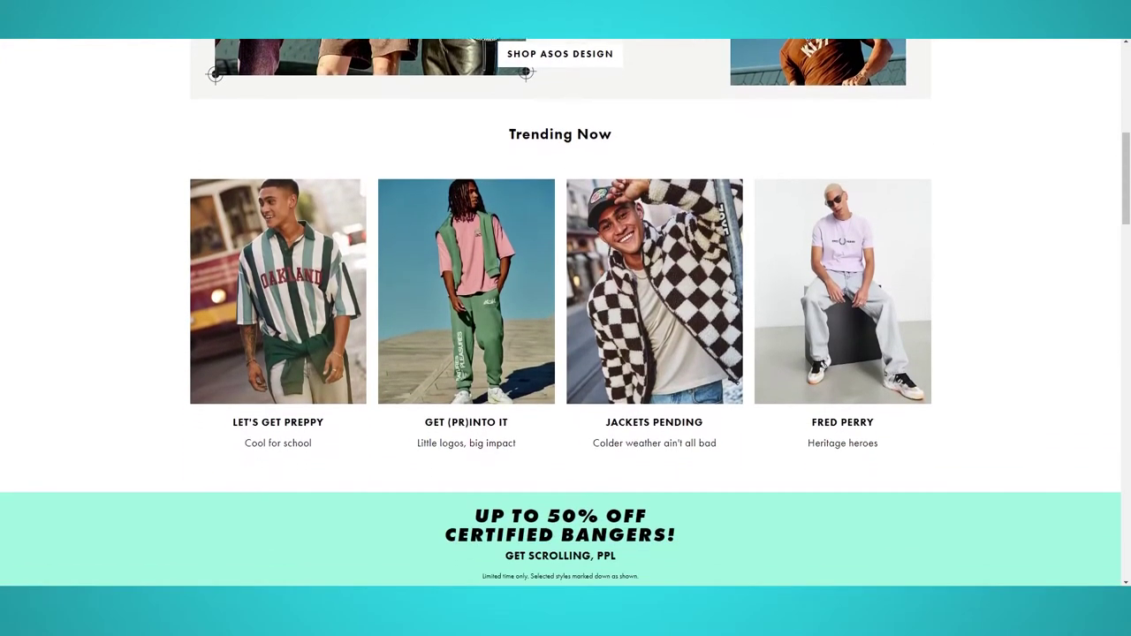
pyautogui.scroll(-2, 565, 353)
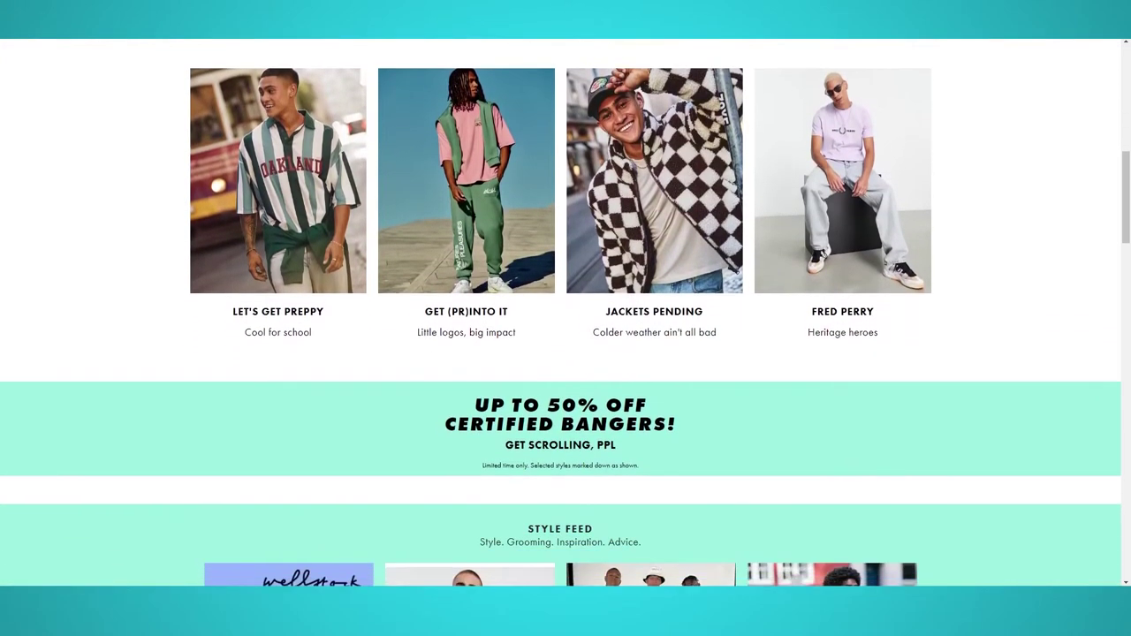
pyautogui.scroll(-2, 566, 354)
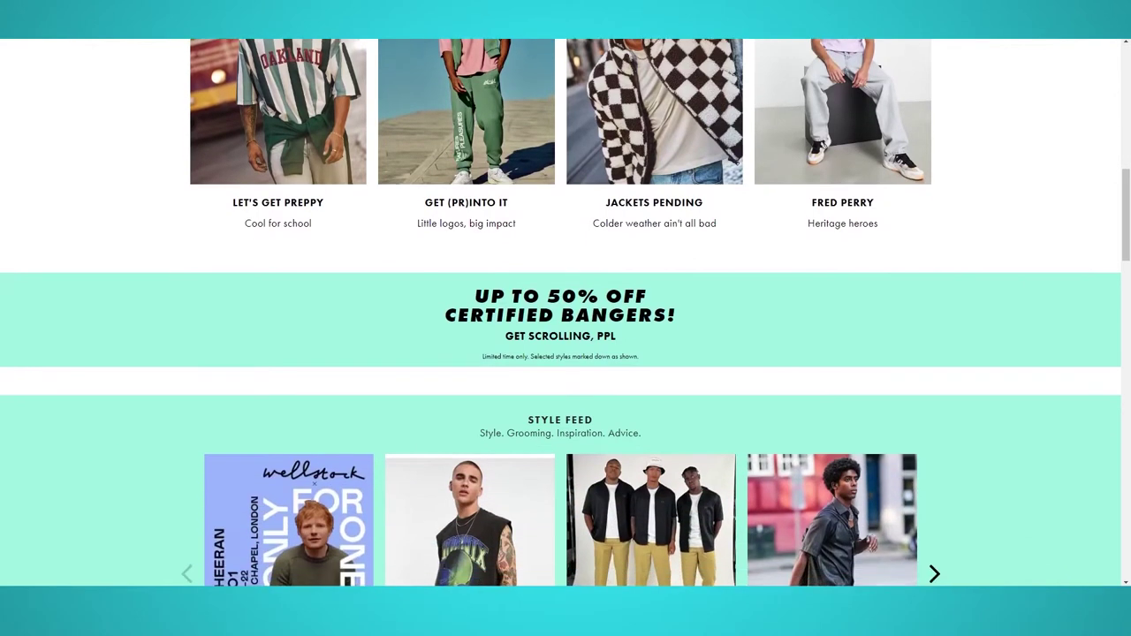
pyautogui.scroll(-2, 565, 354)
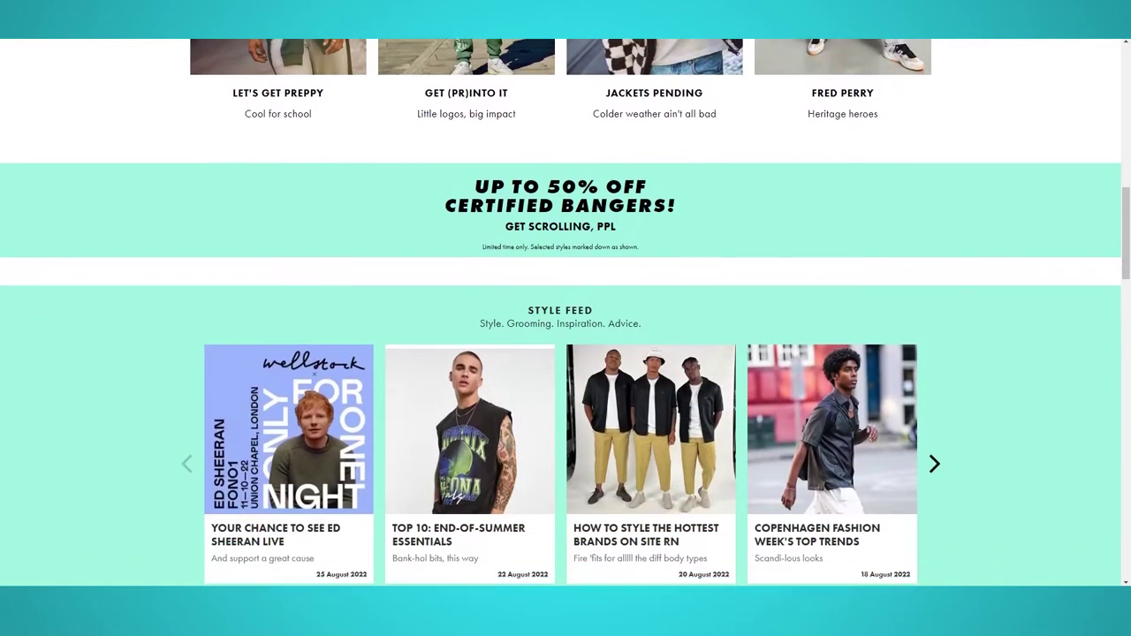
pyautogui.scroll(-2, 566, 354)
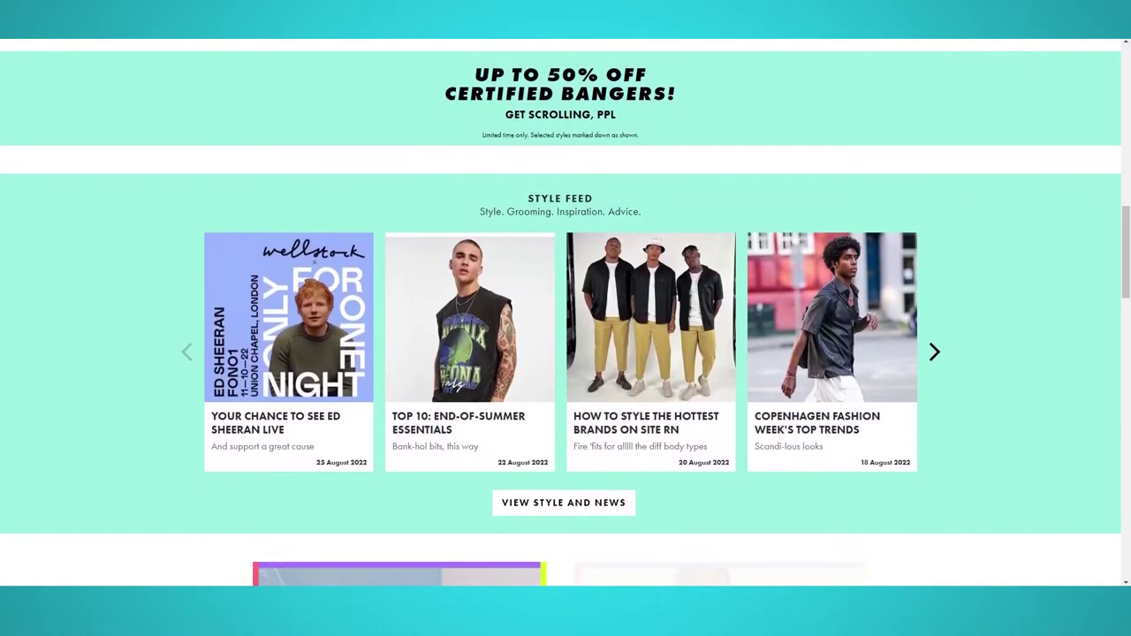
pyautogui.scroll(-2, 566, 353)
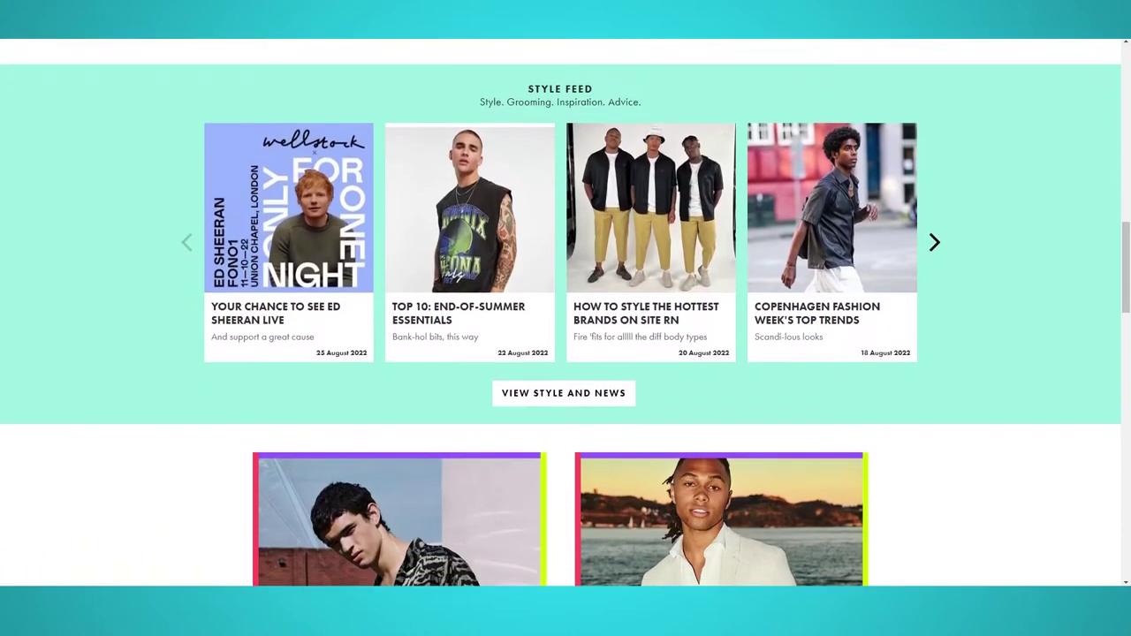
pyautogui.scroll(-2, 566, 354)
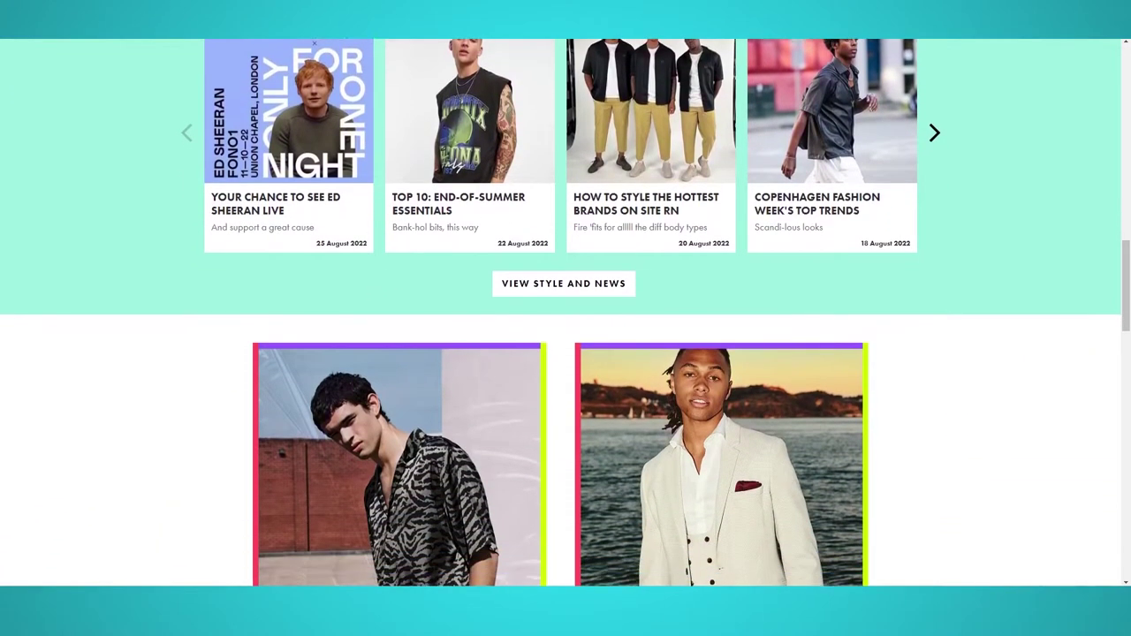
pyautogui.scroll(-2, 565, 354)
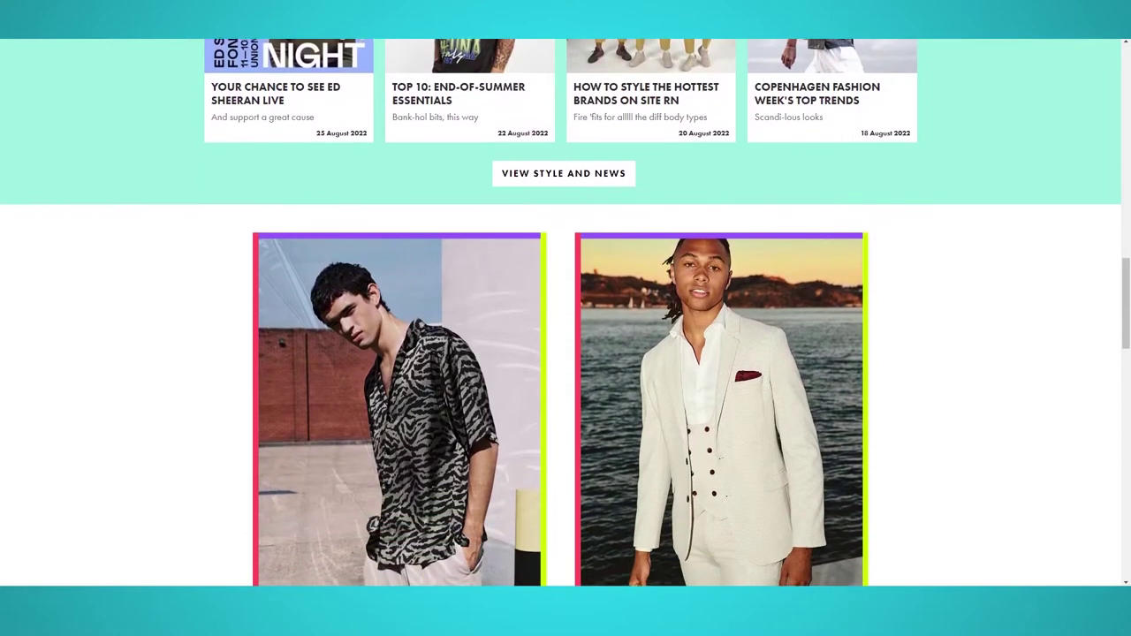
pyautogui.scroll(-2, 565, 353)
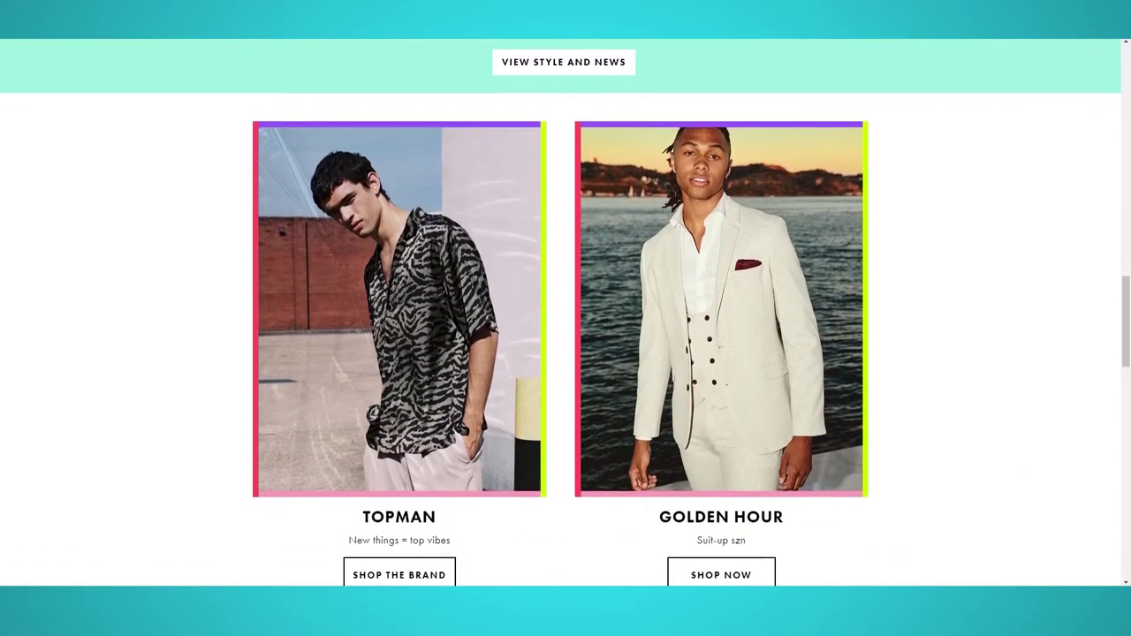
pyautogui.scroll(-2, 566, 353)
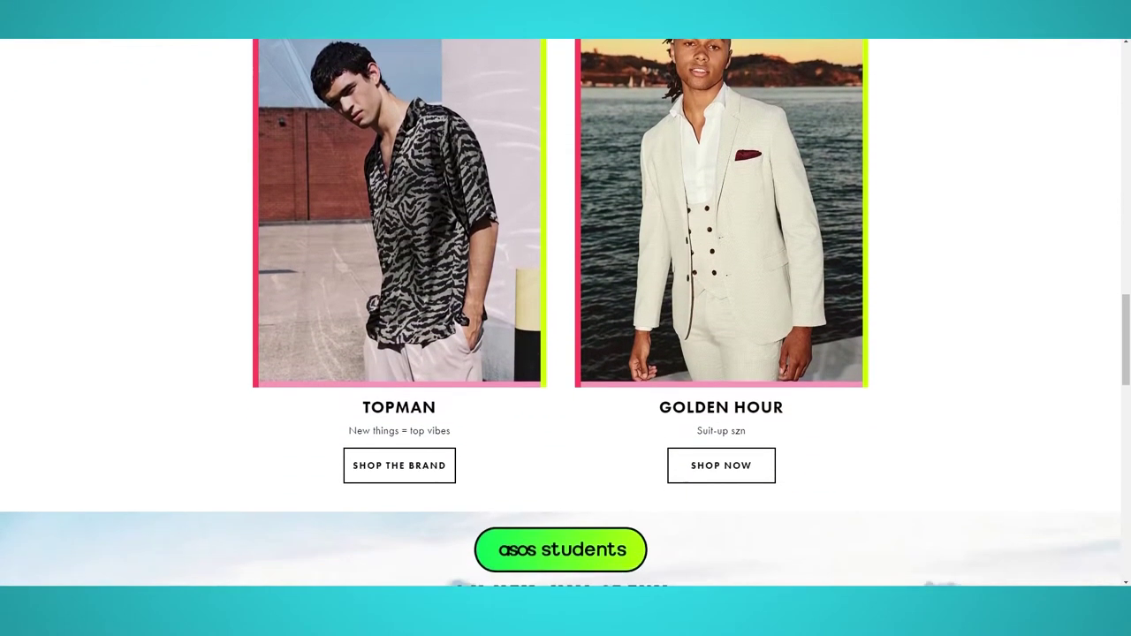
pyautogui.scroll(-2, 565, 354)
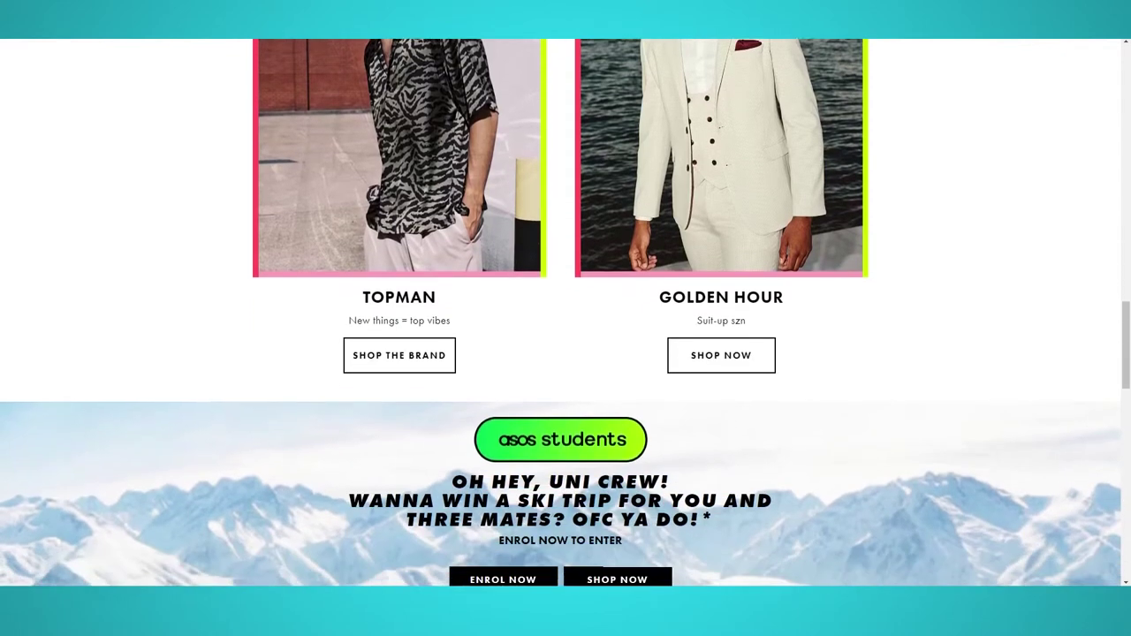
pyautogui.scroll(-2, 565, 354)
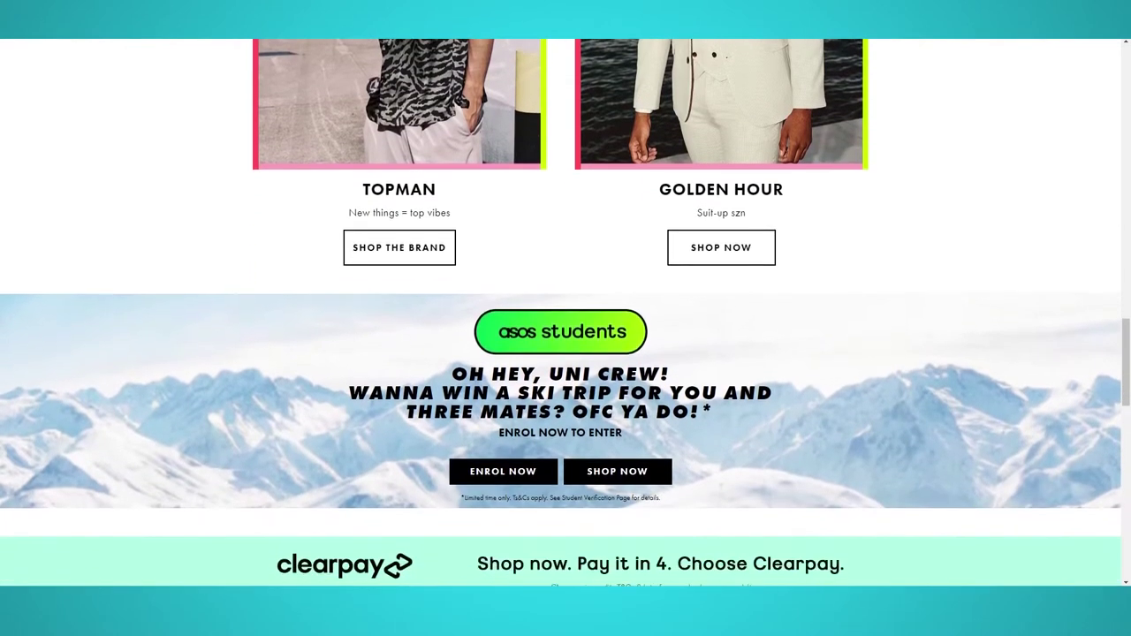
pyautogui.scroll(-2, 565, 353)
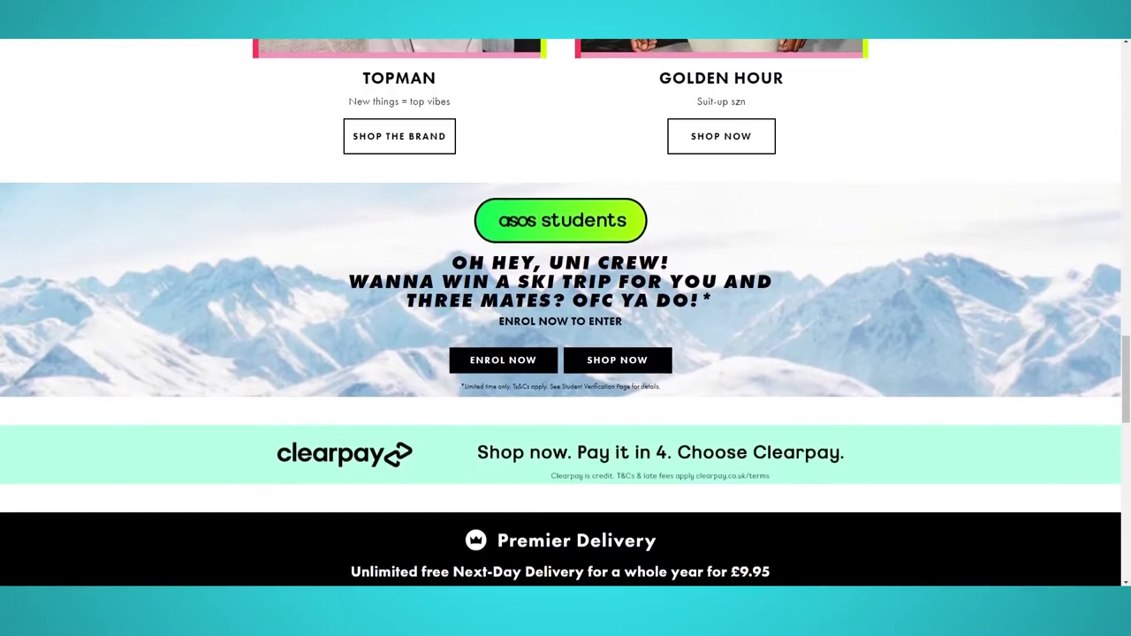
pyautogui.scroll(-2, 566, 353)
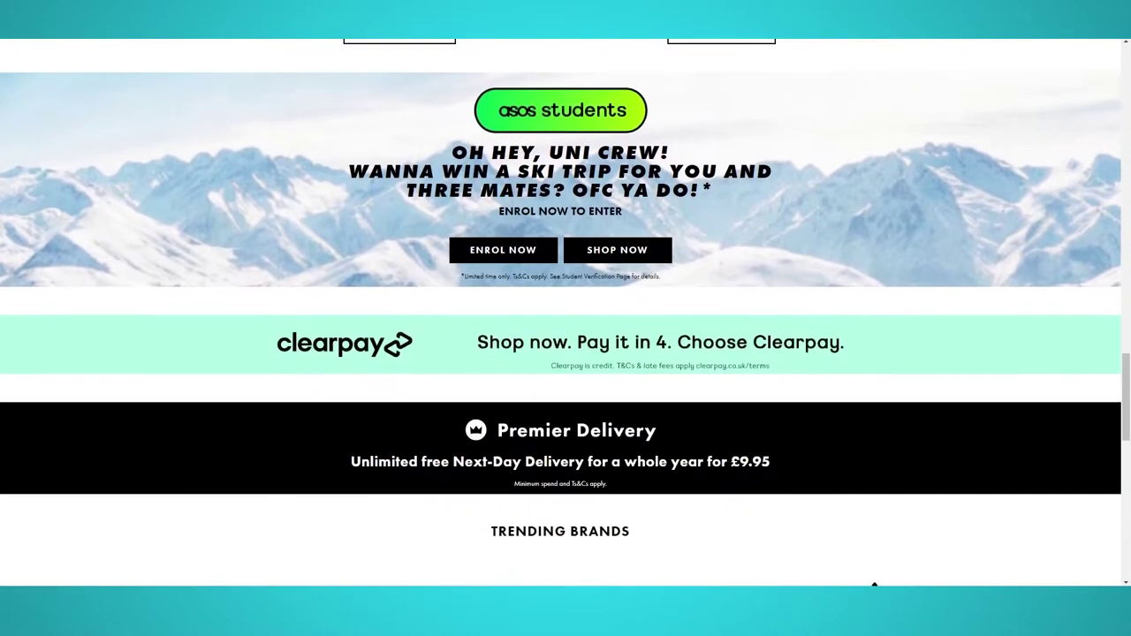
pyautogui.scroll(-2, 566, 354)
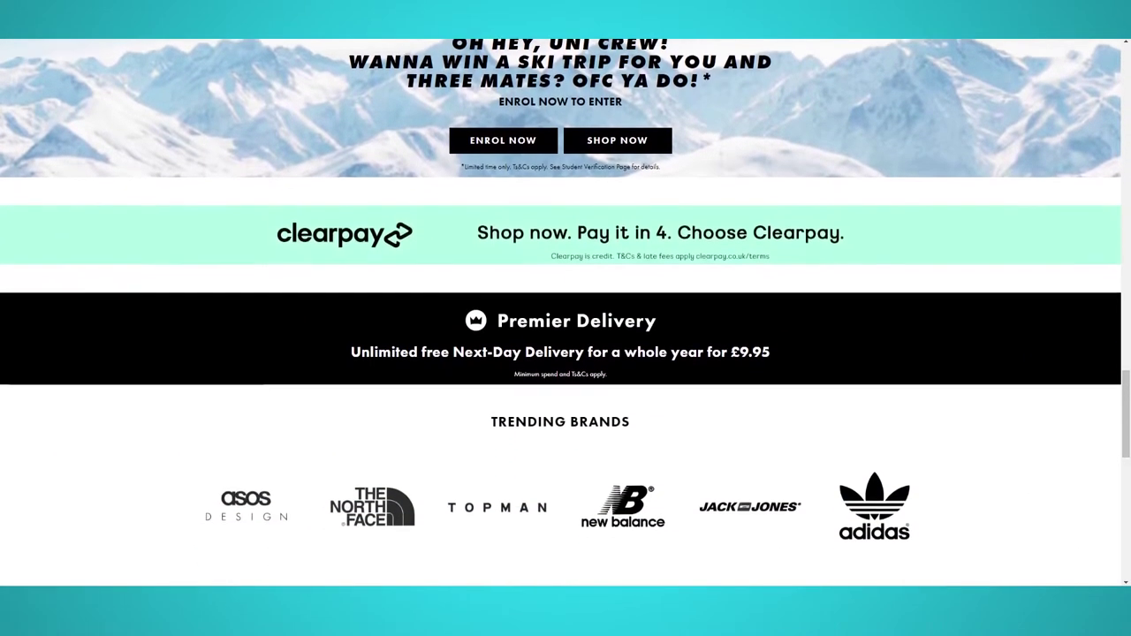
pyautogui.scroll(-2, 565, 354)
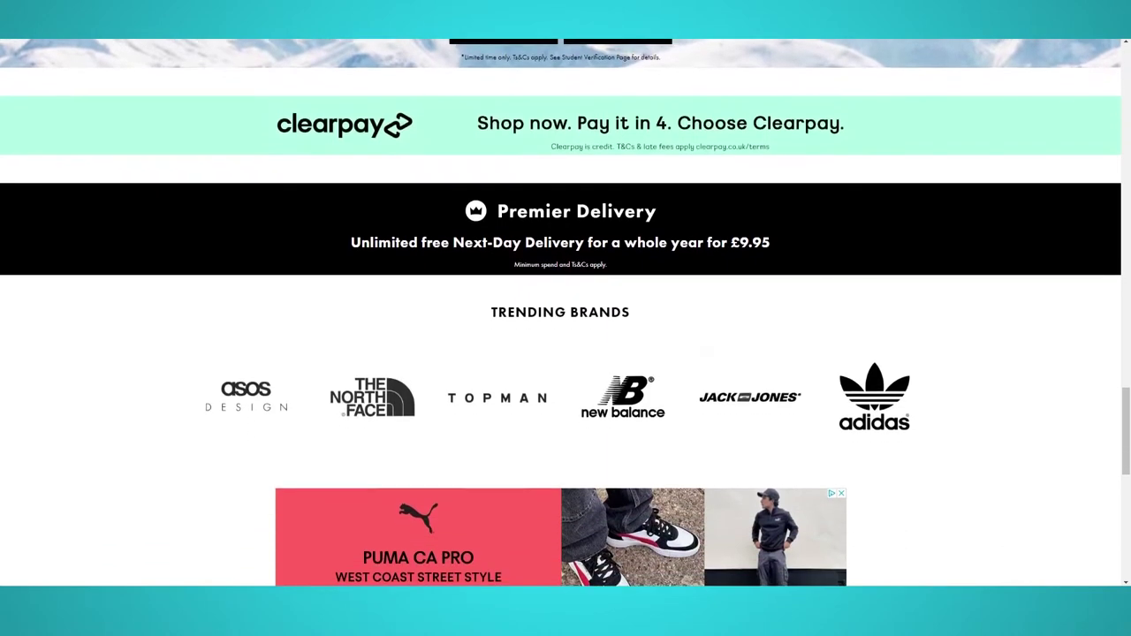
pyautogui.scroll(-2, 566, 354)
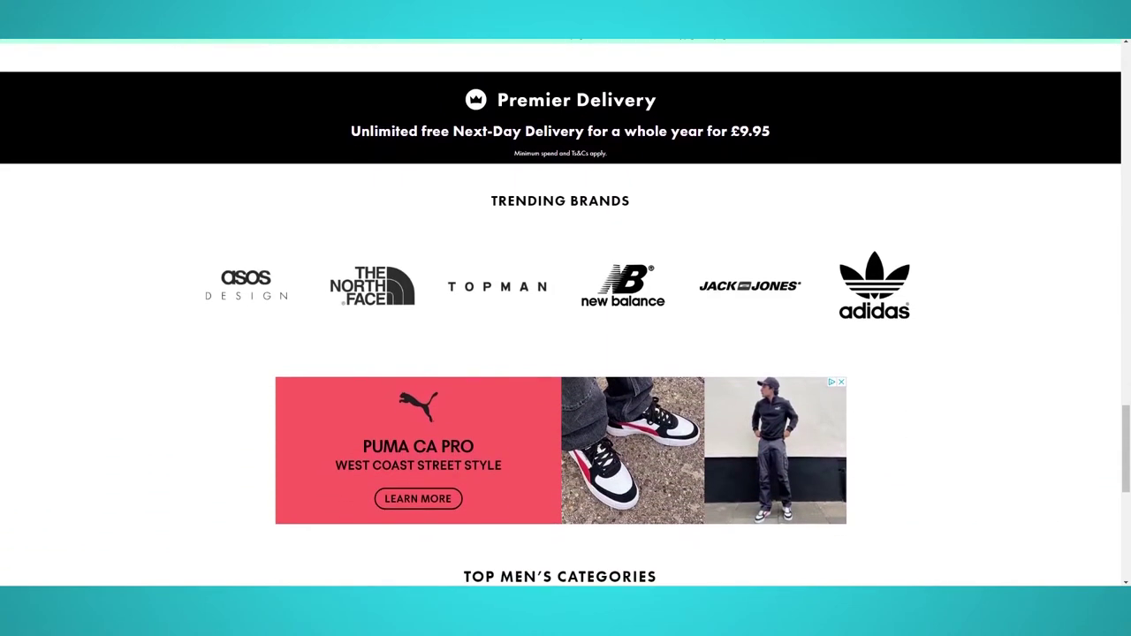
pyautogui.scroll(-2, 565, 353)
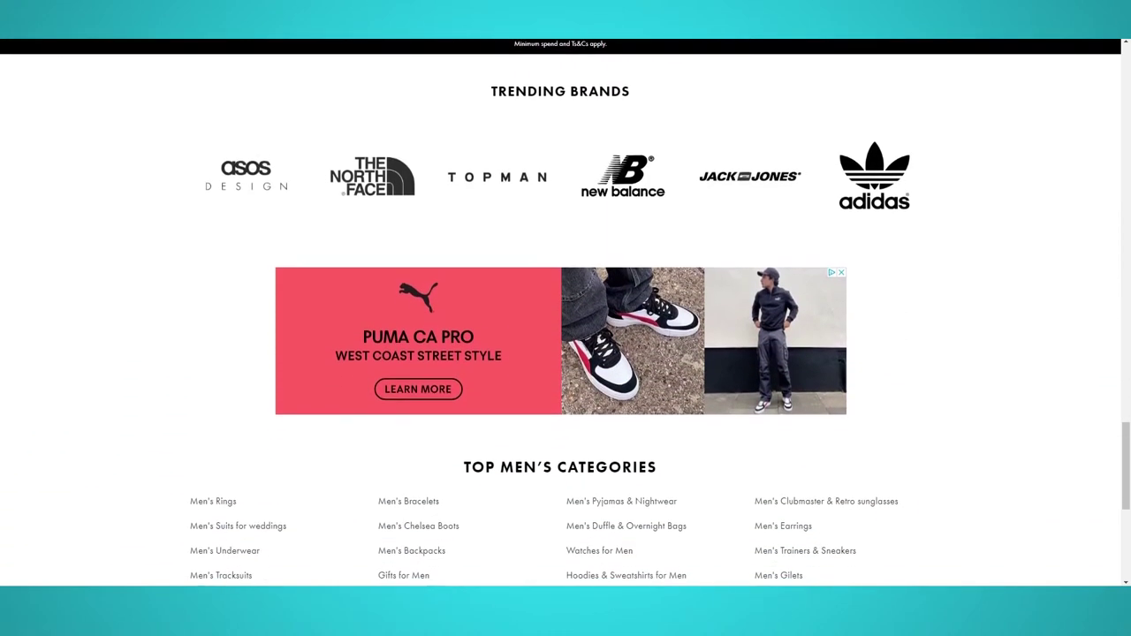
pyautogui.scroll(-2, 565, 353)
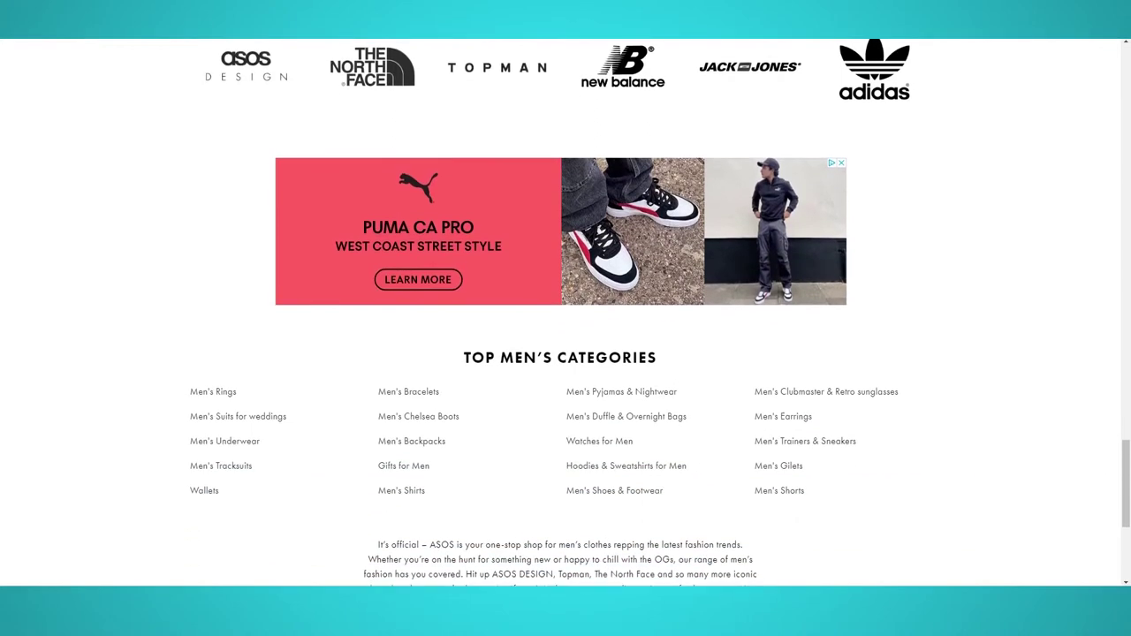
pyautogui.scroll(-2, 566, 354)
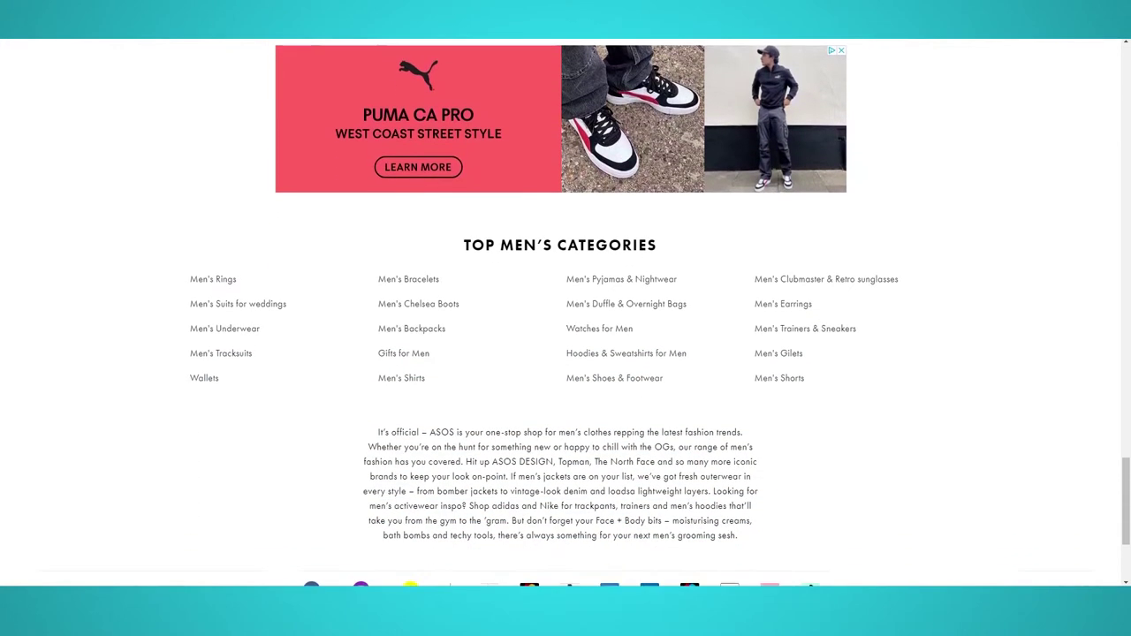
pyautogui.scroll(-2, 565, 353)
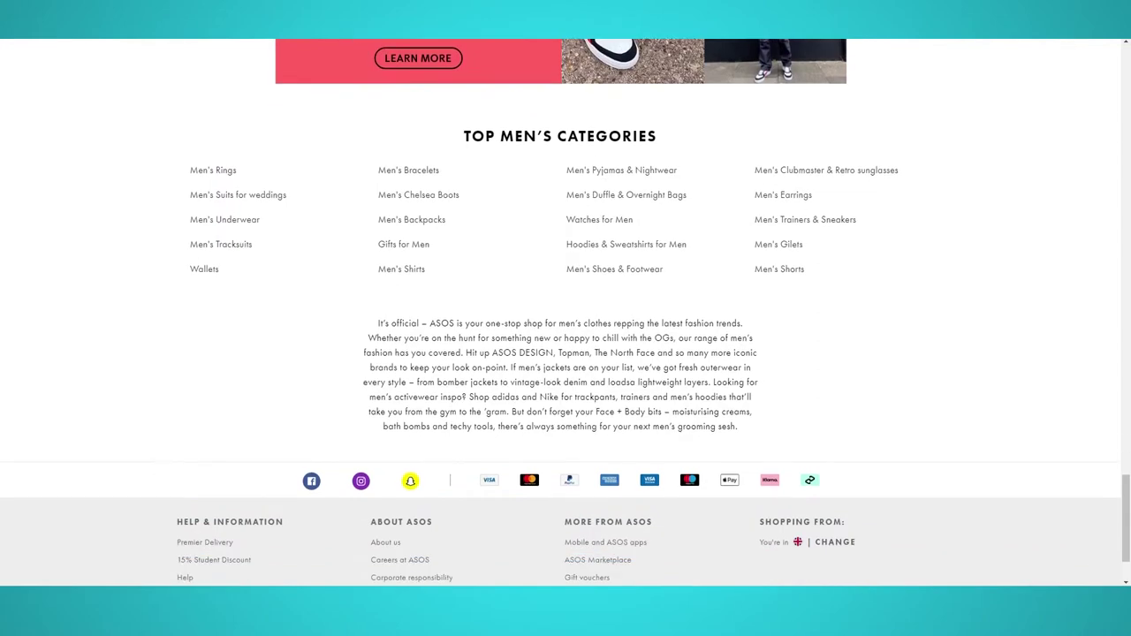
pyautogui.scroll(-2, 565, 354)
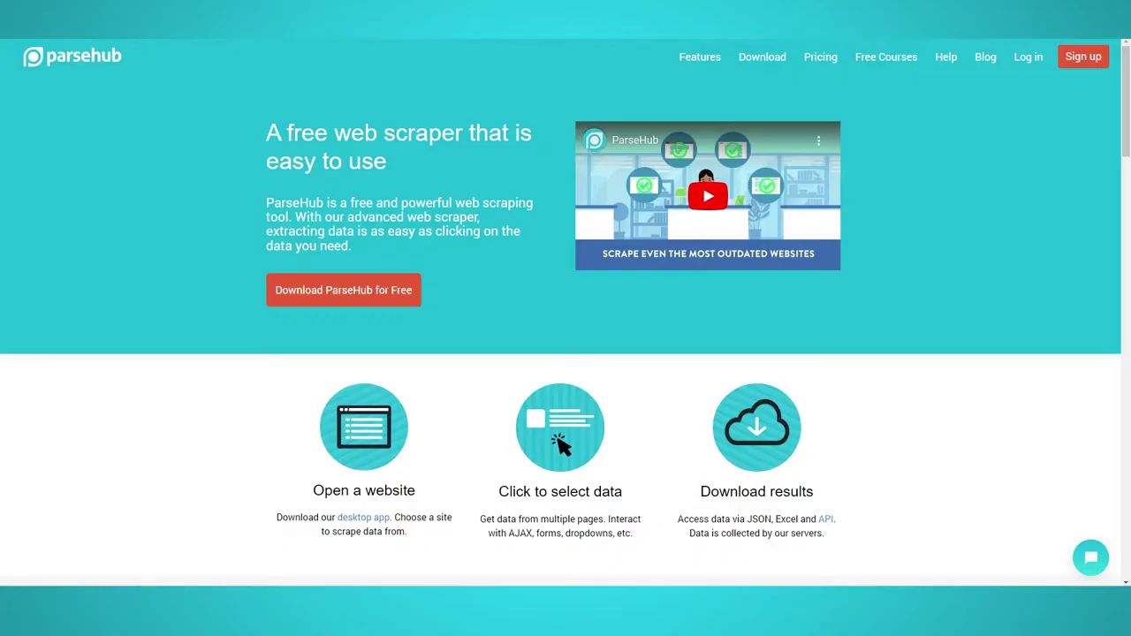
# Look over the feature overview on the ParseHub website and open the free ParseHub download
pyautogui.scroll(-10, 566, 353)
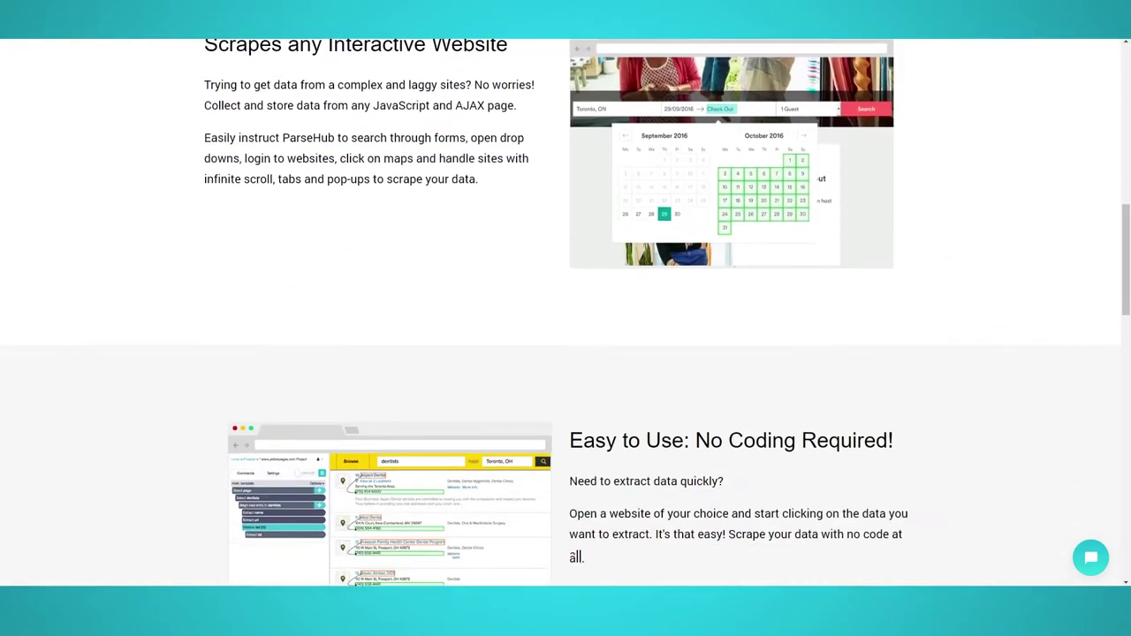
pyautogui.scroll(-15, 565, 353)
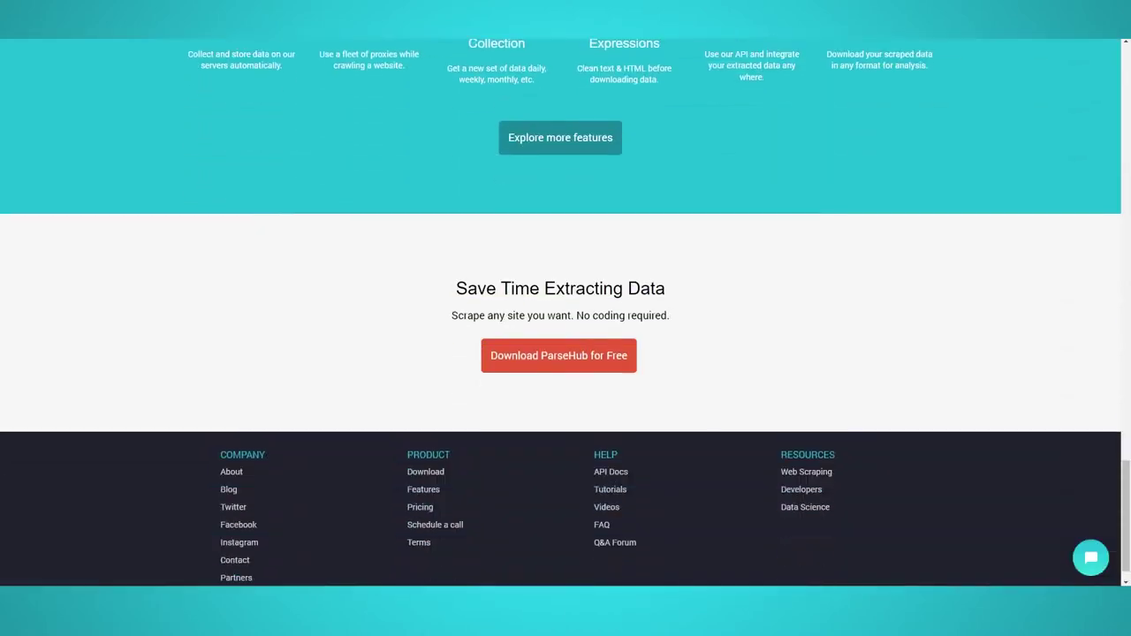
pyautogui.click(558, 324)
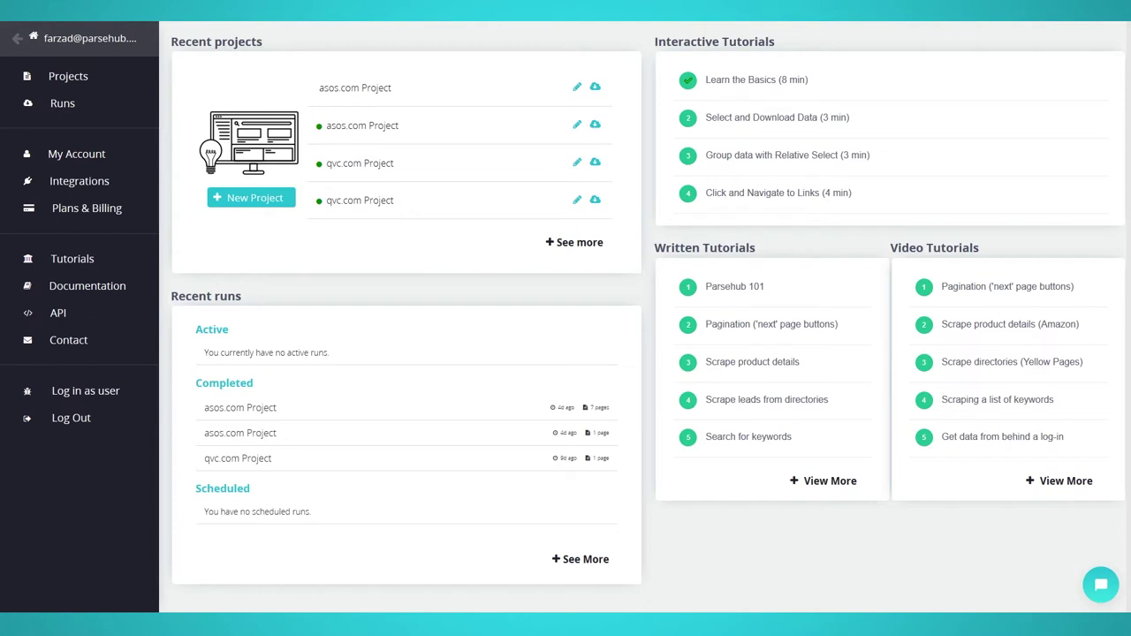
pyautogui.click(252, 198)
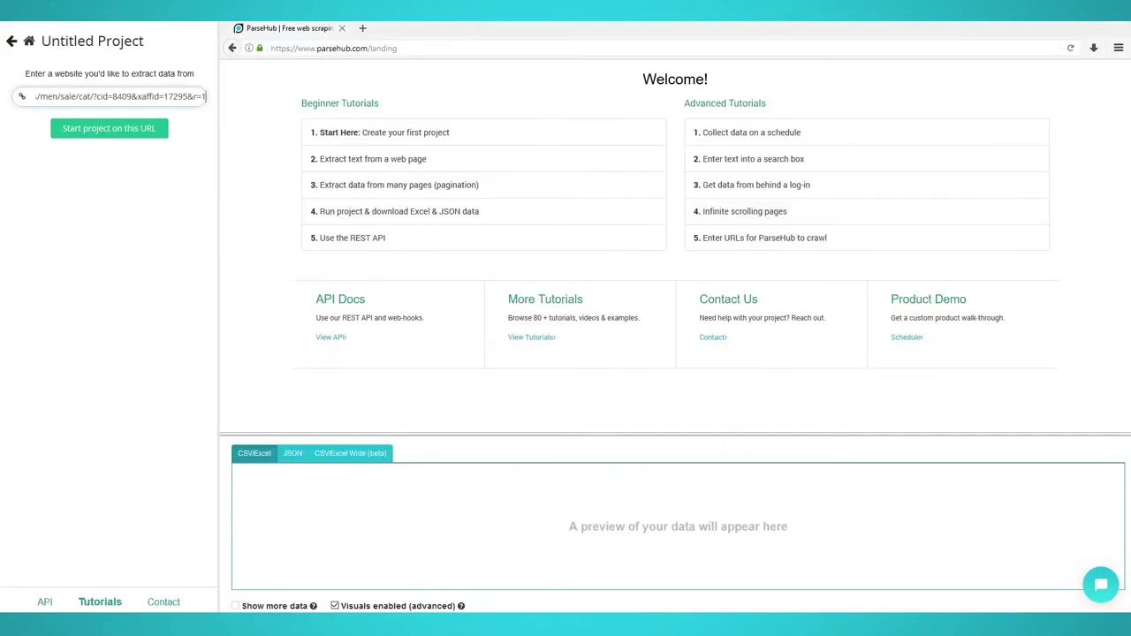
pyautogui.press('Return')
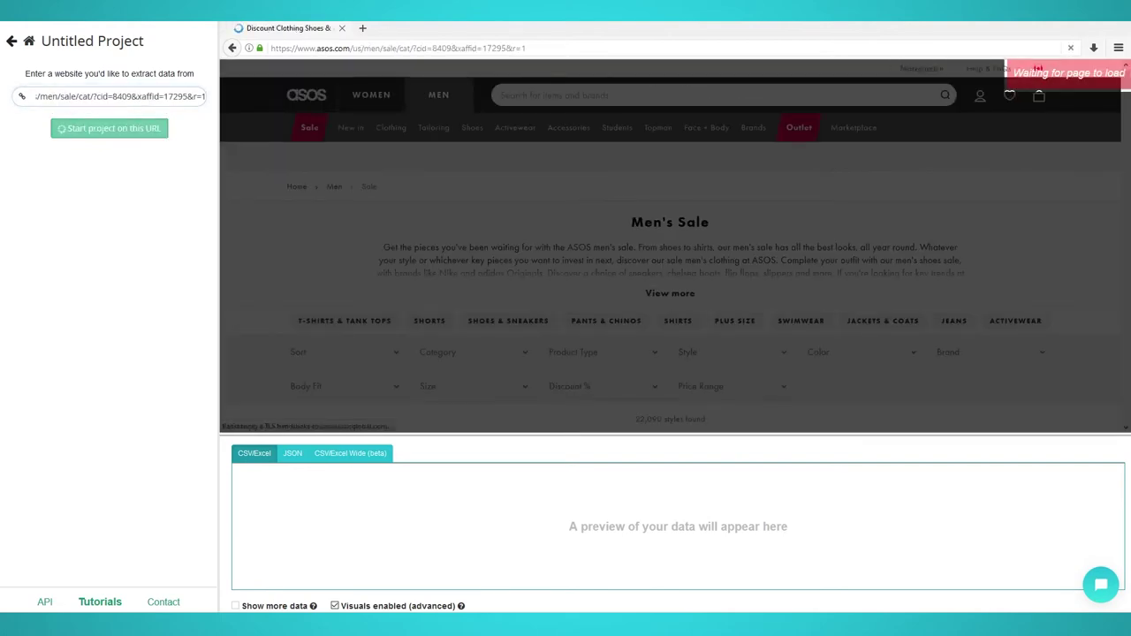
# Select all product names on the sale page using the first two listings as examples, and rename the selection product
pyautogui.scroll(-4, 379, 248)
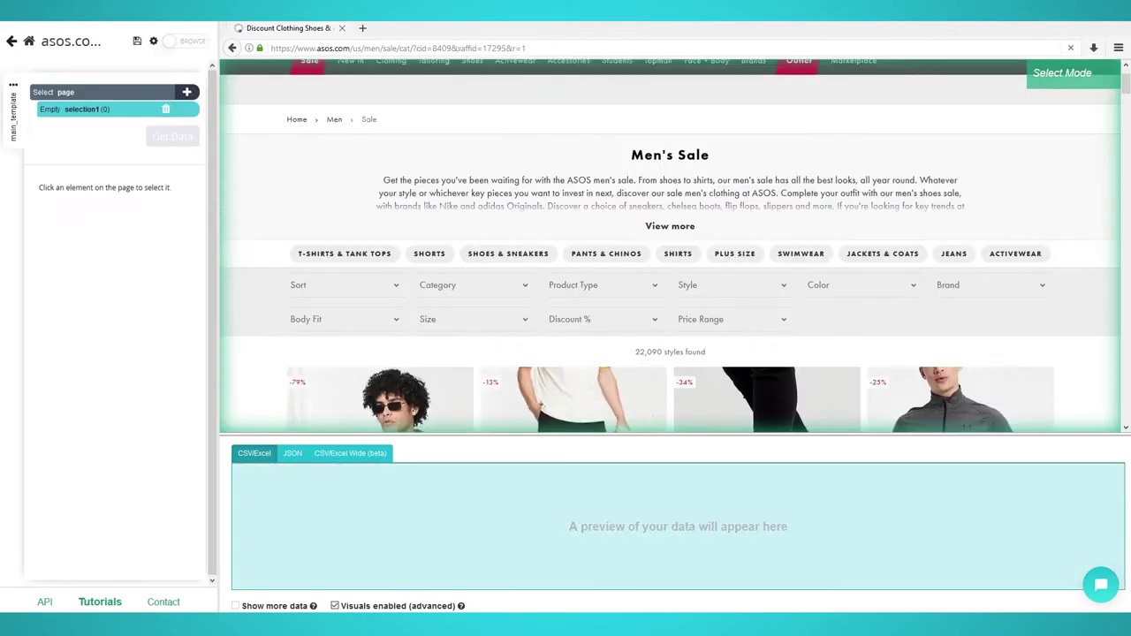
pyautogui.click(366, 347)
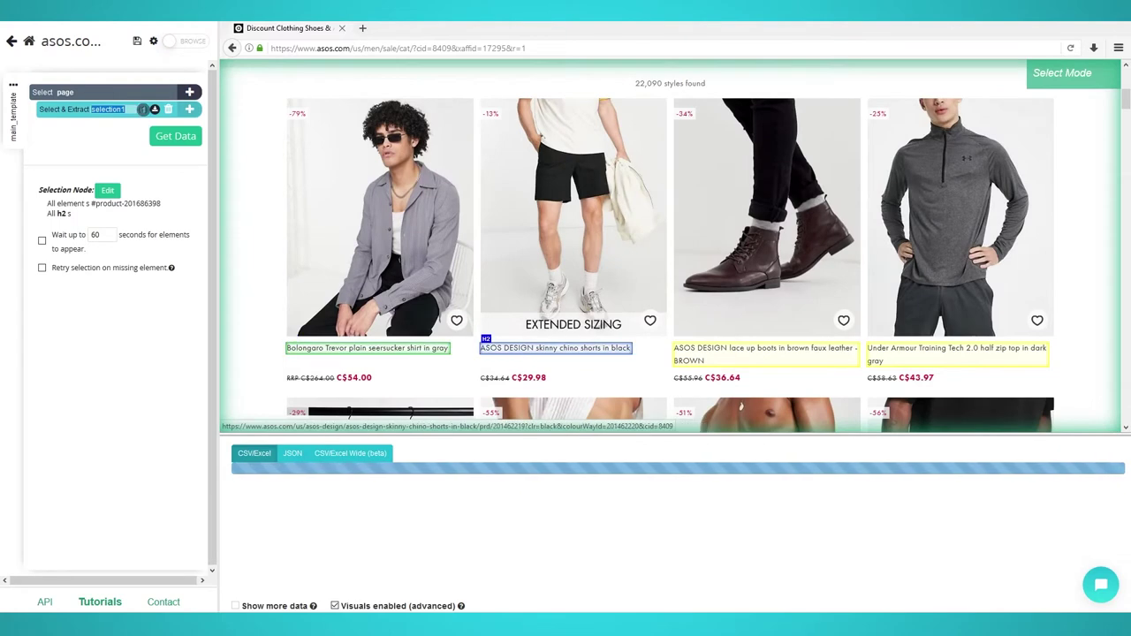
pyautogui.click(555, 347)
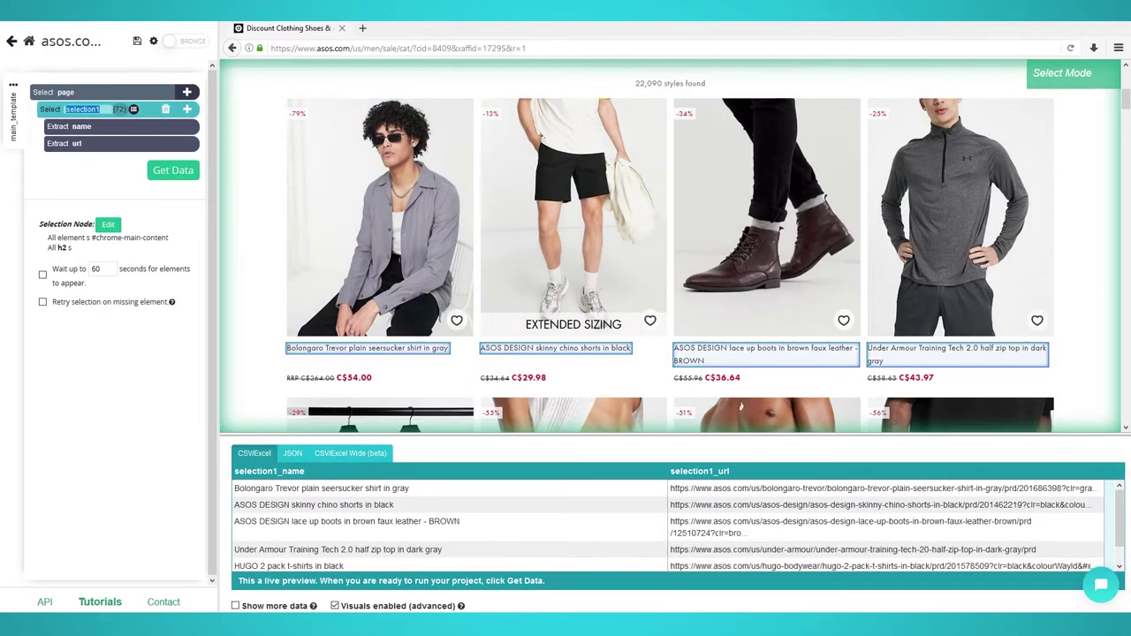
pyautogui.write('product')
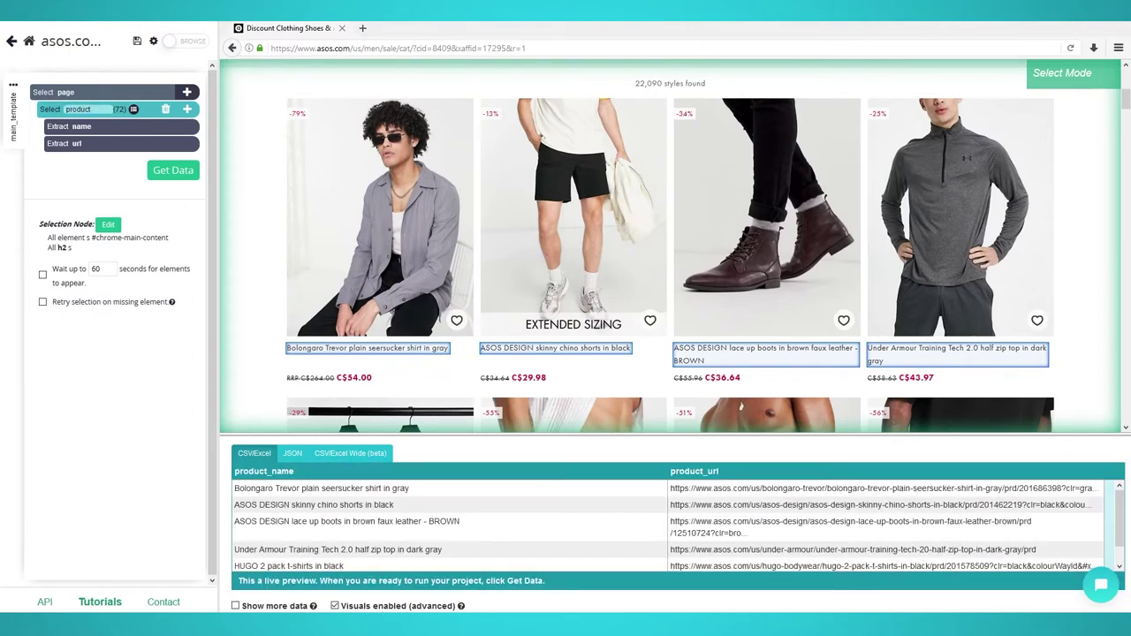
pyautogui.scroll(-3, 380, 247)
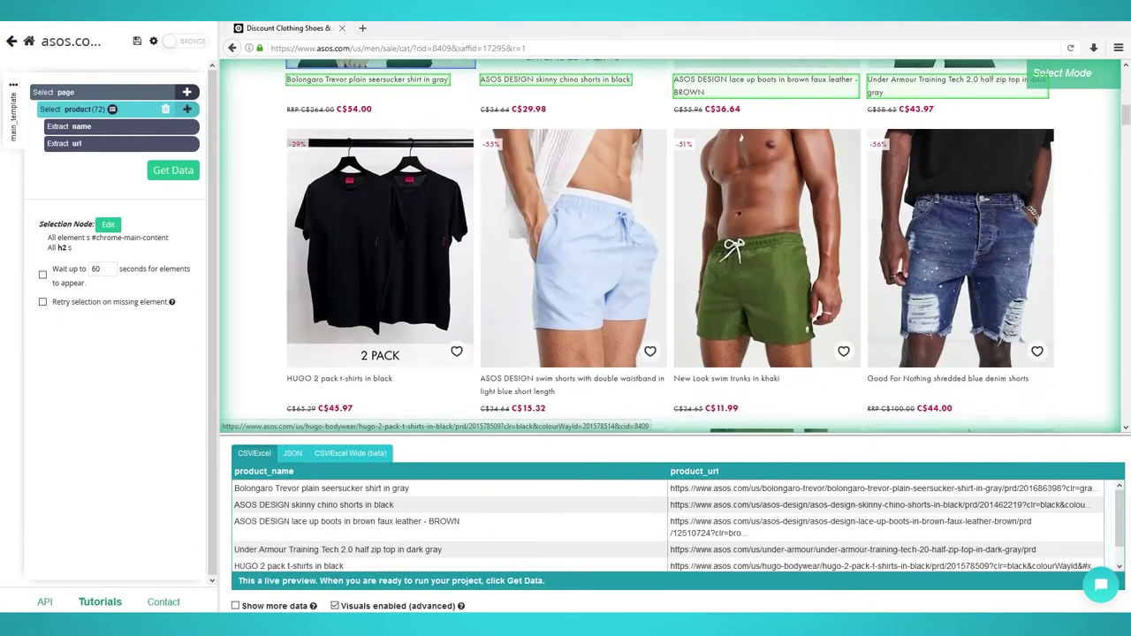
pyautogui.scroll(5, 380, 265)
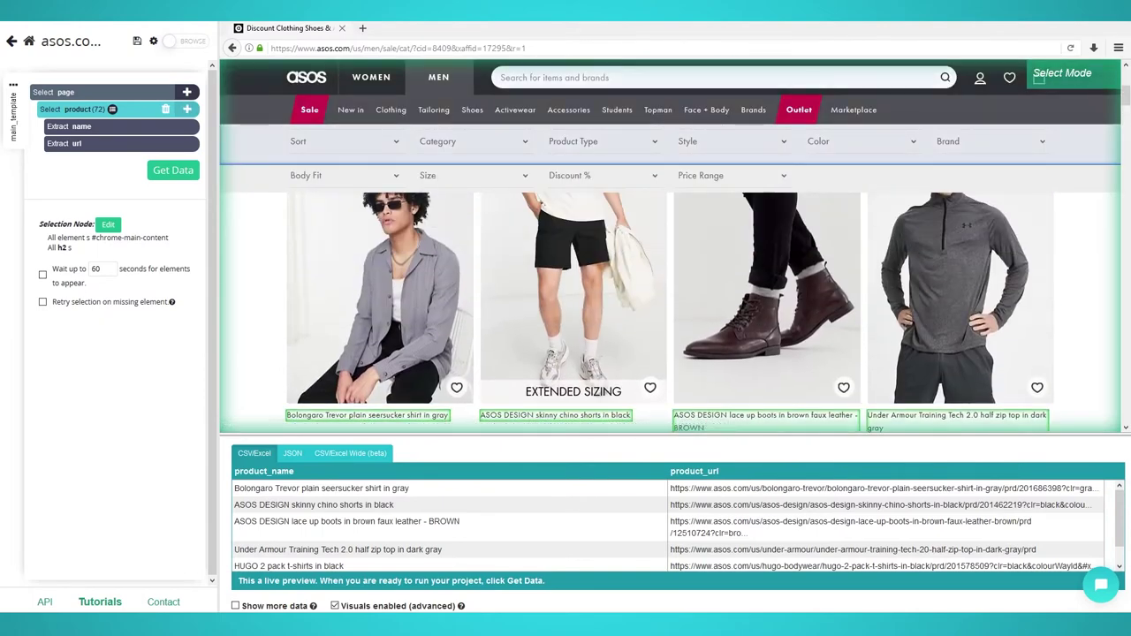
# Add a relative selection linking each product name to its sale price, name it price, and remove its URL extraction
pyautogui.scroll(-1, 740, 407)
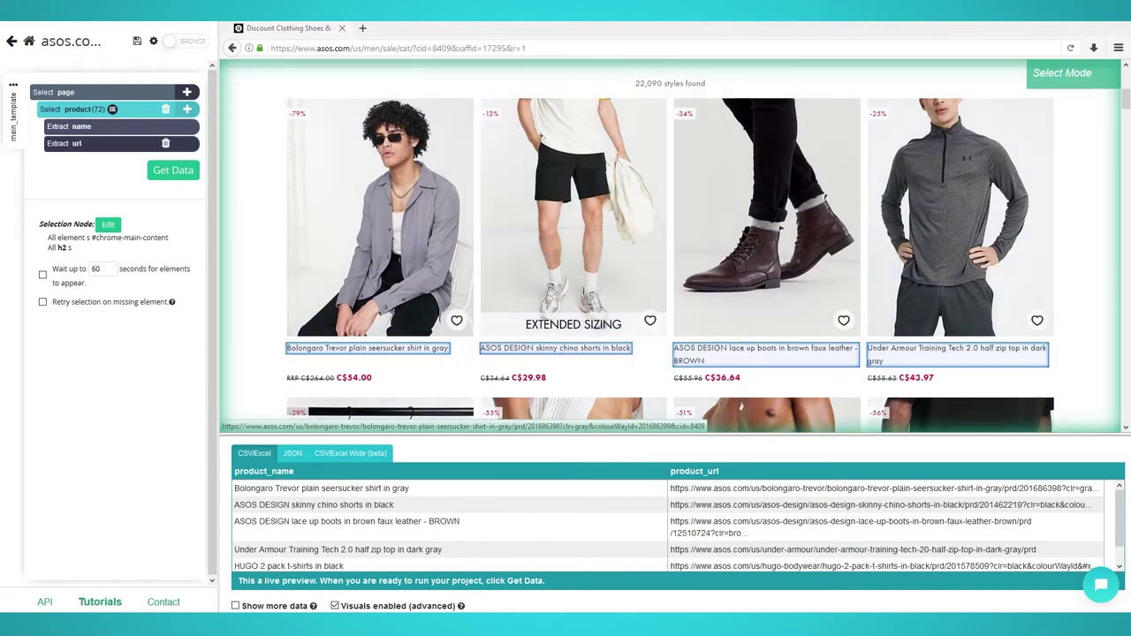
pyautogui.click(186, 109)
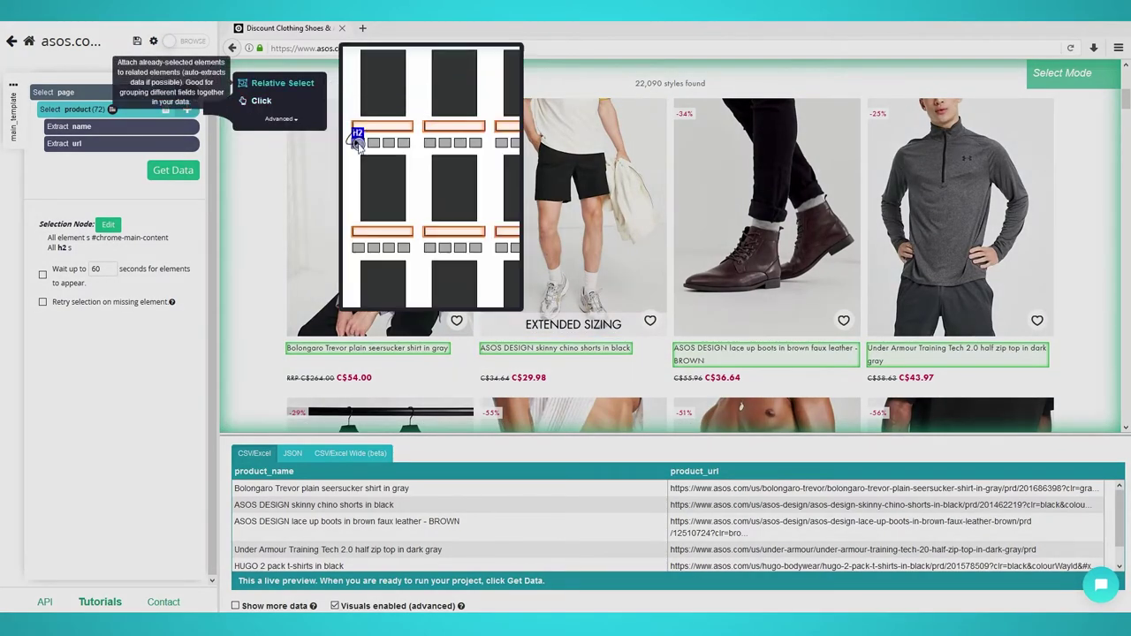
pyautogui.click(282, 82)
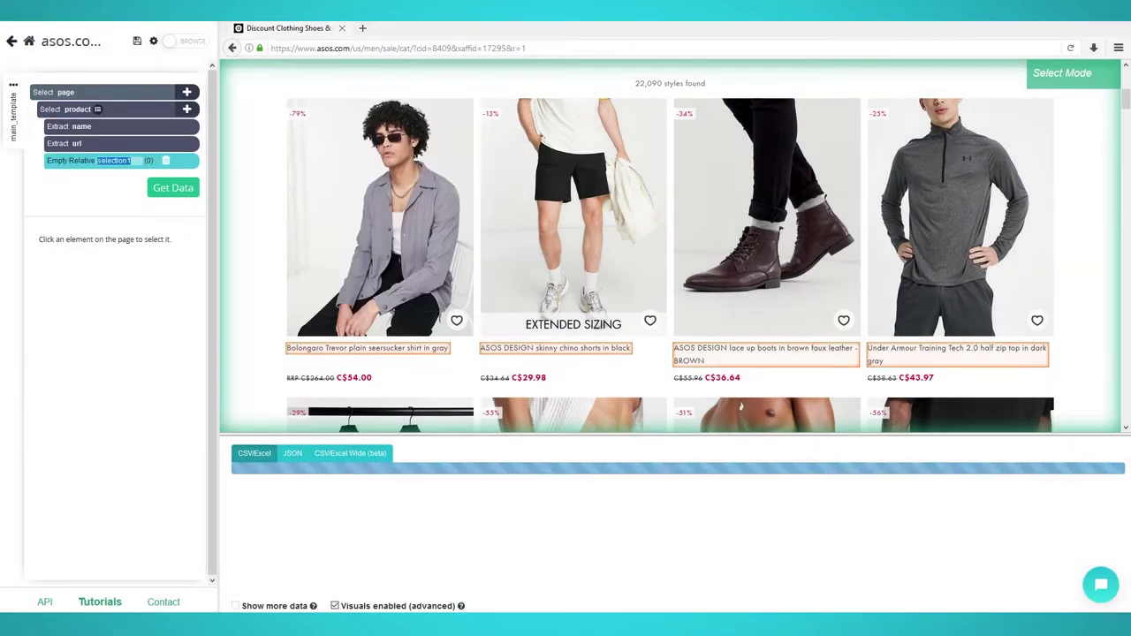
pyautogui.click(356, 350)
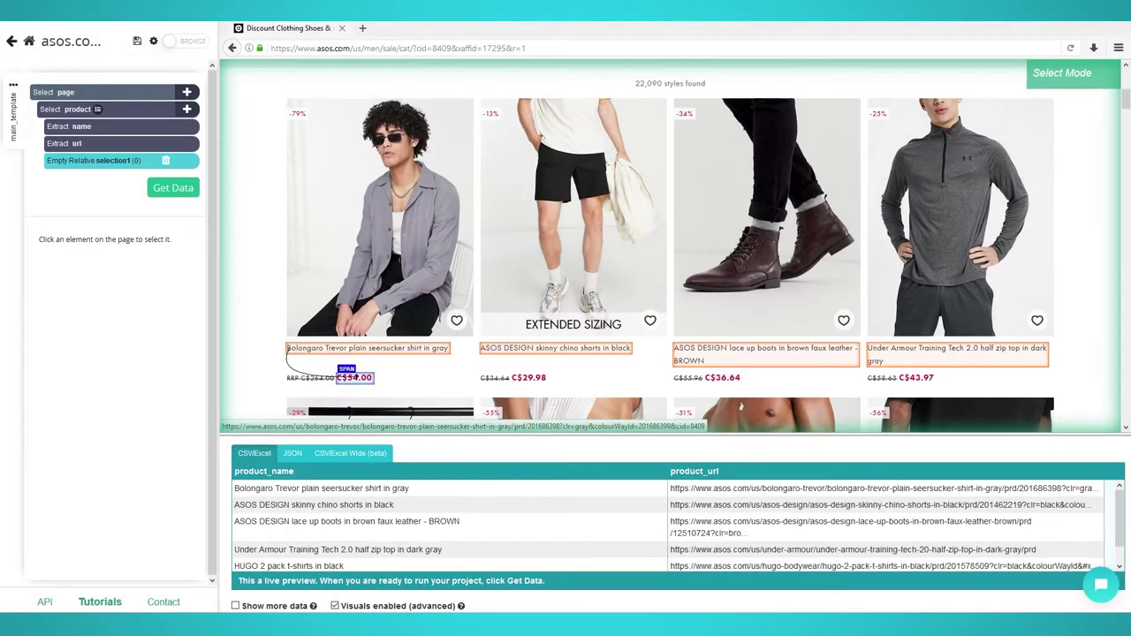
pyautogui.click(355, 377)
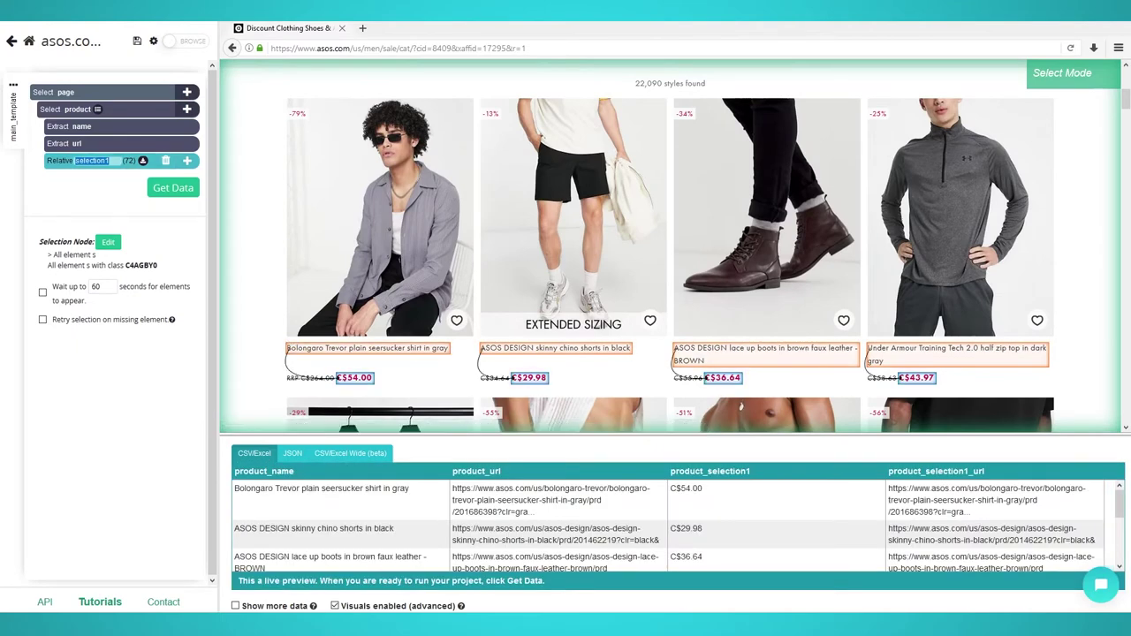
pyautogui.press('Return')
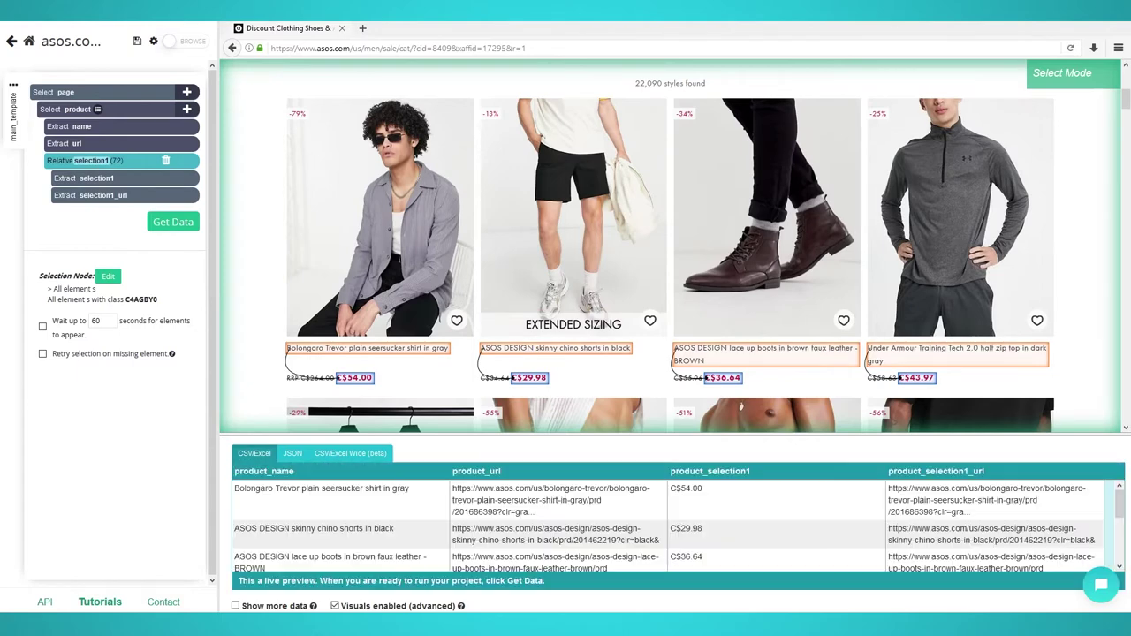
pyautogui.write('price')
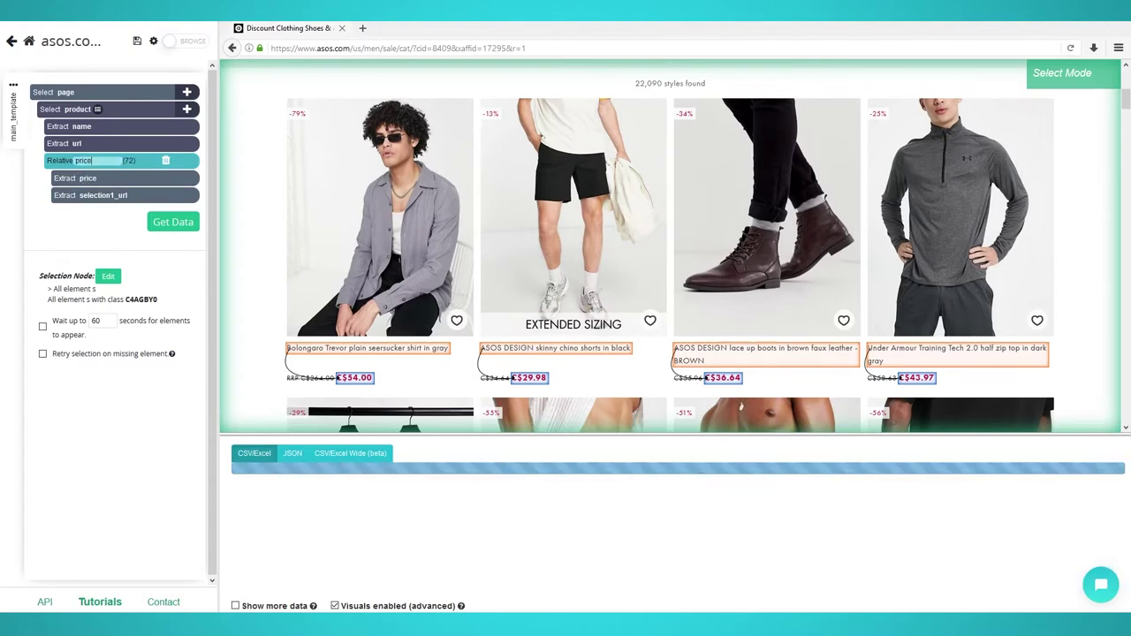
pyautogui.press('Return')
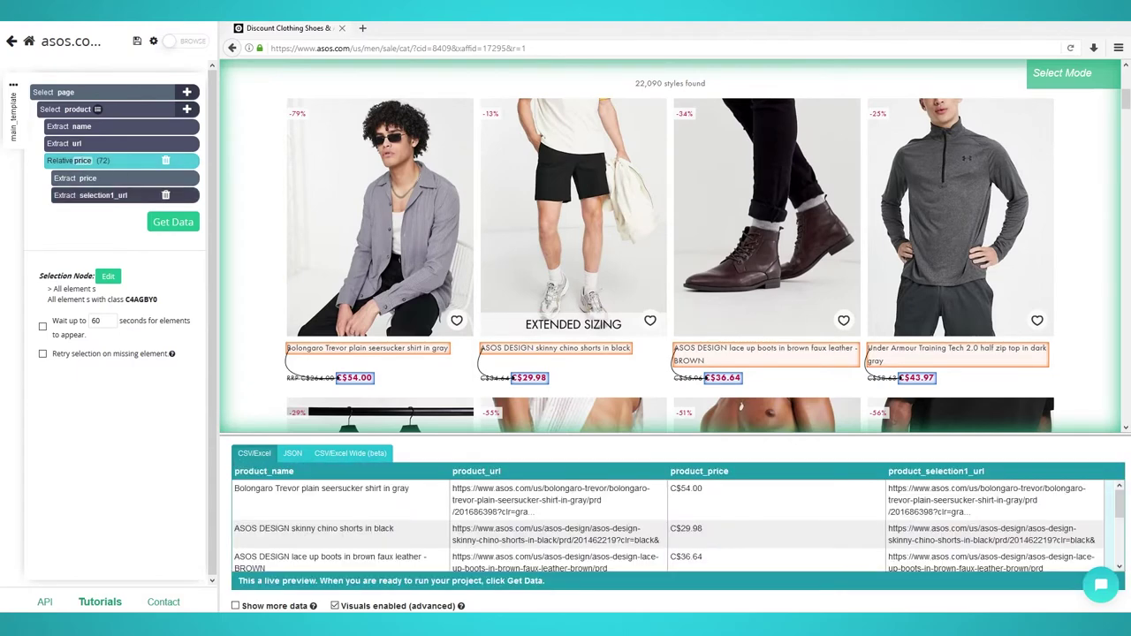
pyautogui.press('Delete')
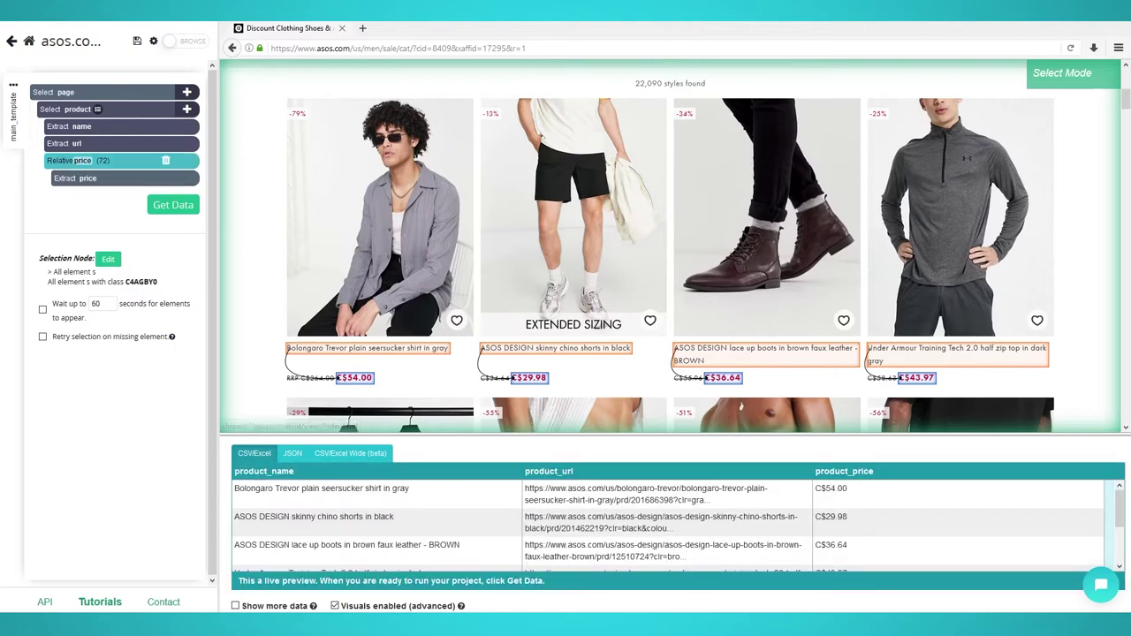
# Add a relative selection linking each product name to its percentage-off badge, name it discount, and keep no URL extraction
pyautogui.click(187, 109)
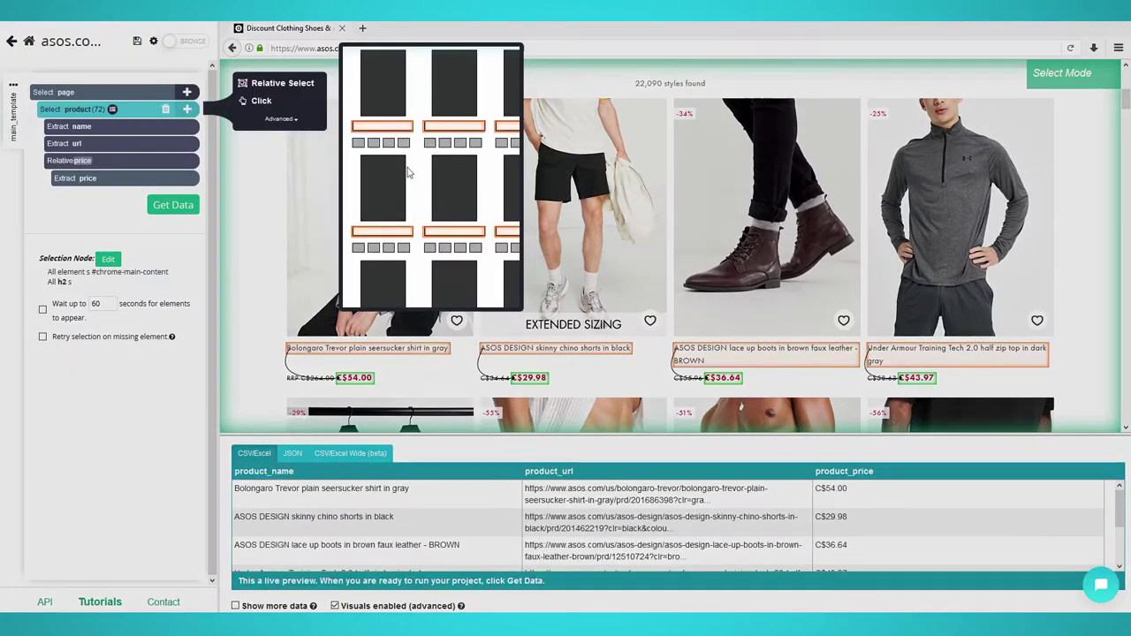
pyautogui.click(269, 83)
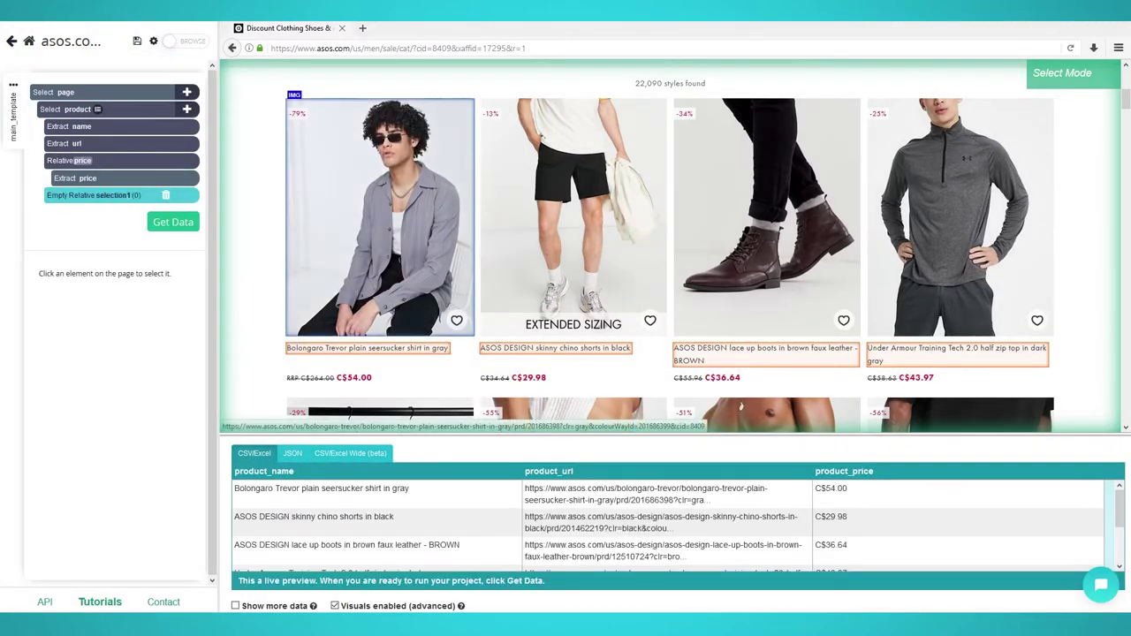
pyautogui.click(297, 113)
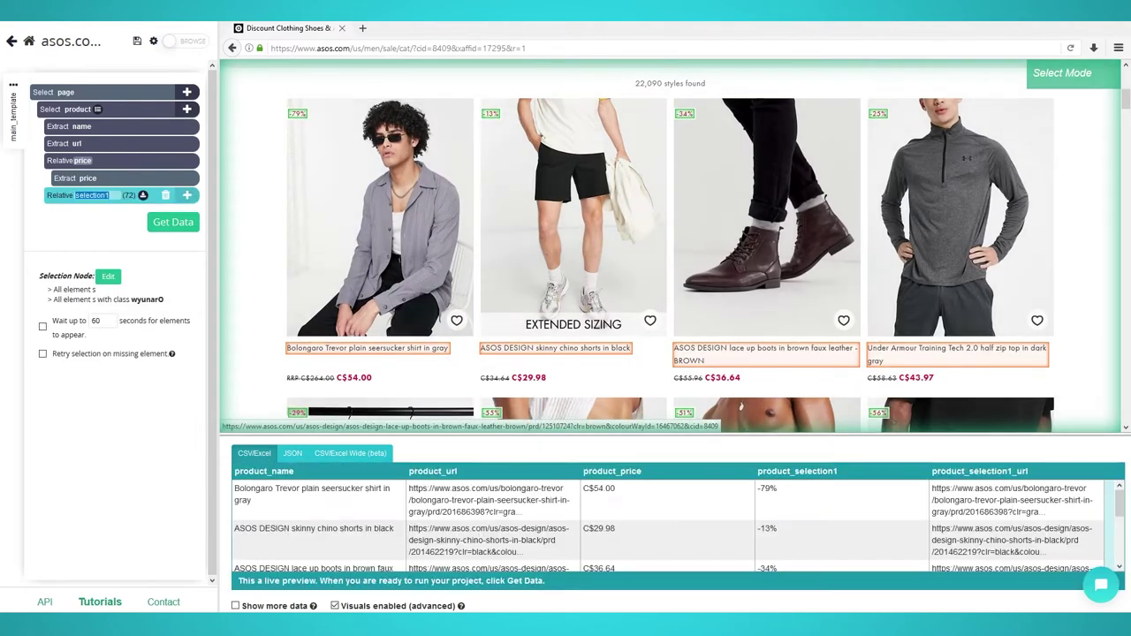
pyautogui.write('discount')
pyautogui.press('Return')
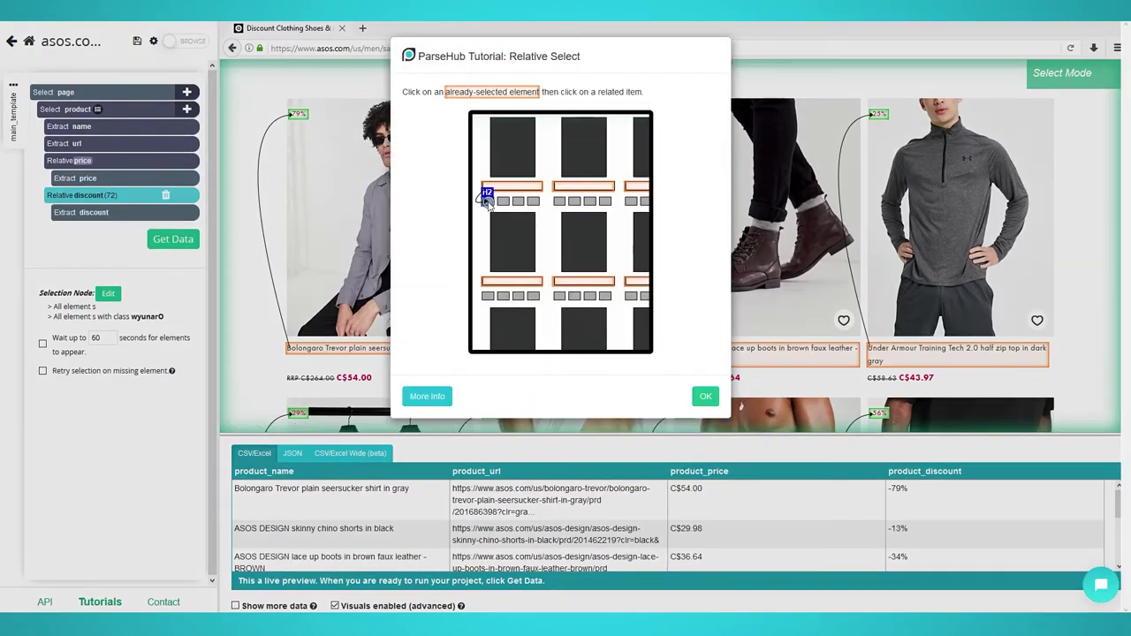
pyautogui.click(705, 396)
# Add a page-level selection of the LOAD MORE button below the product listings and name it pagination
pyautogui.scroll(-10, 705, 265)
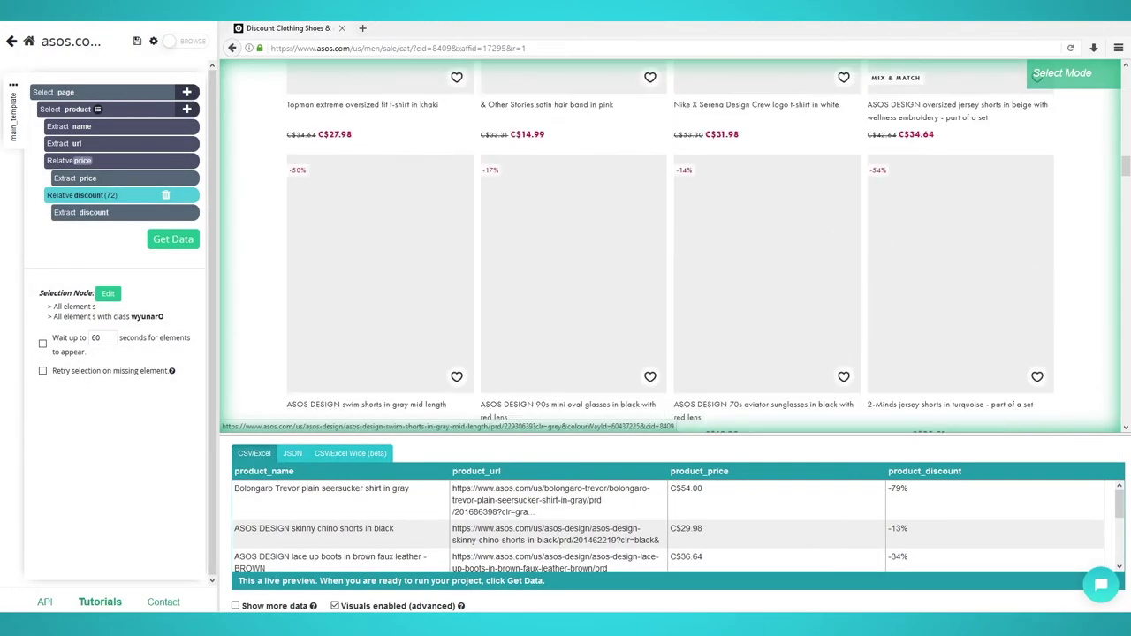
pyautogui.scroll(-15, 379, 265)
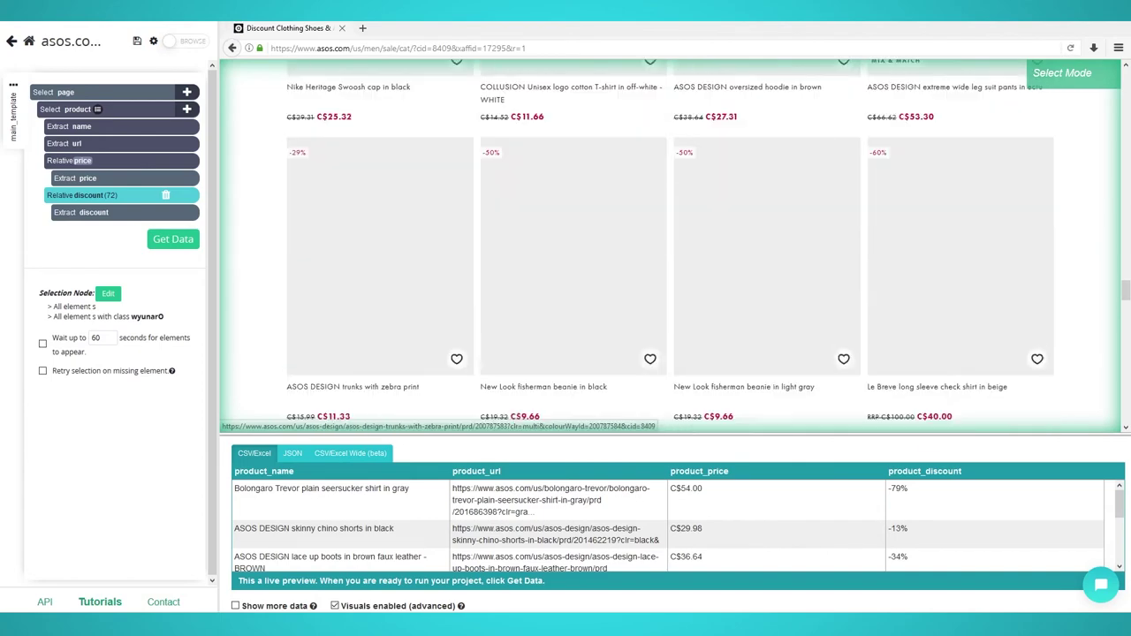
pyautogui.scroll(-12, 380, 265)
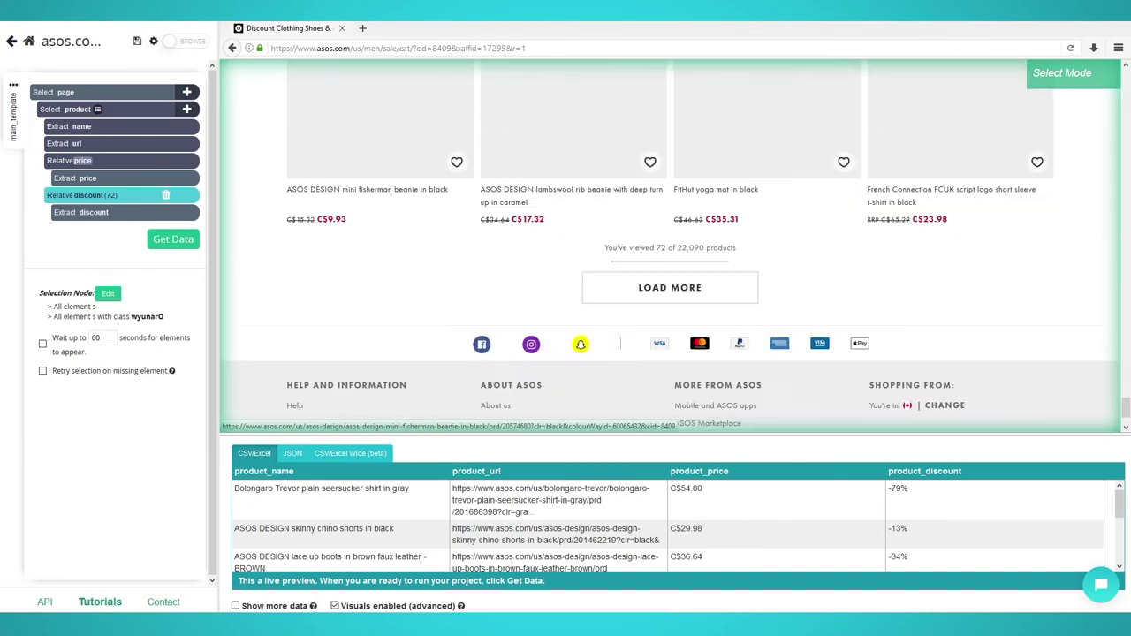
pyautogui.scroll(-2, 670, 245)
pyautogui.scroll(2, 671, 246)
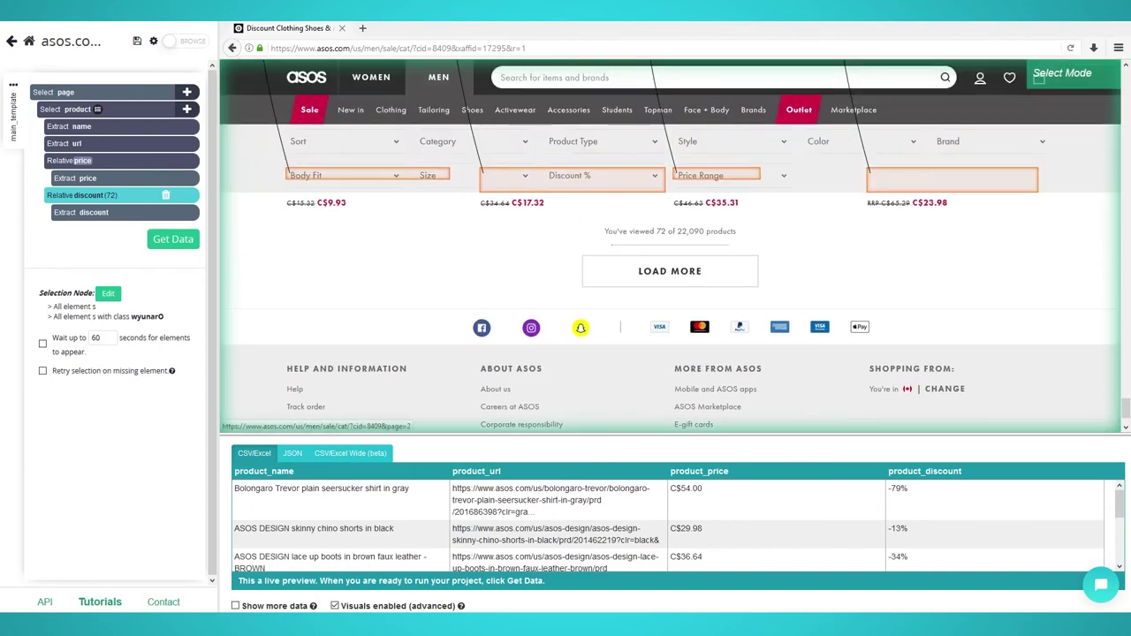
pyautogui.click(186, 92)
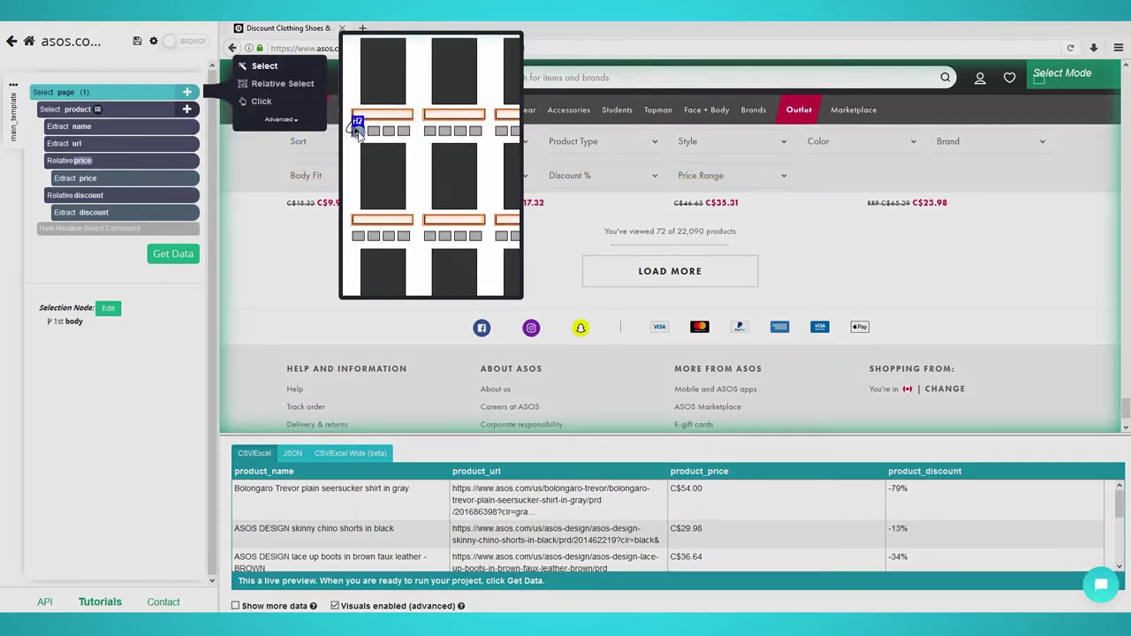
pyautogui.click(264, 65)
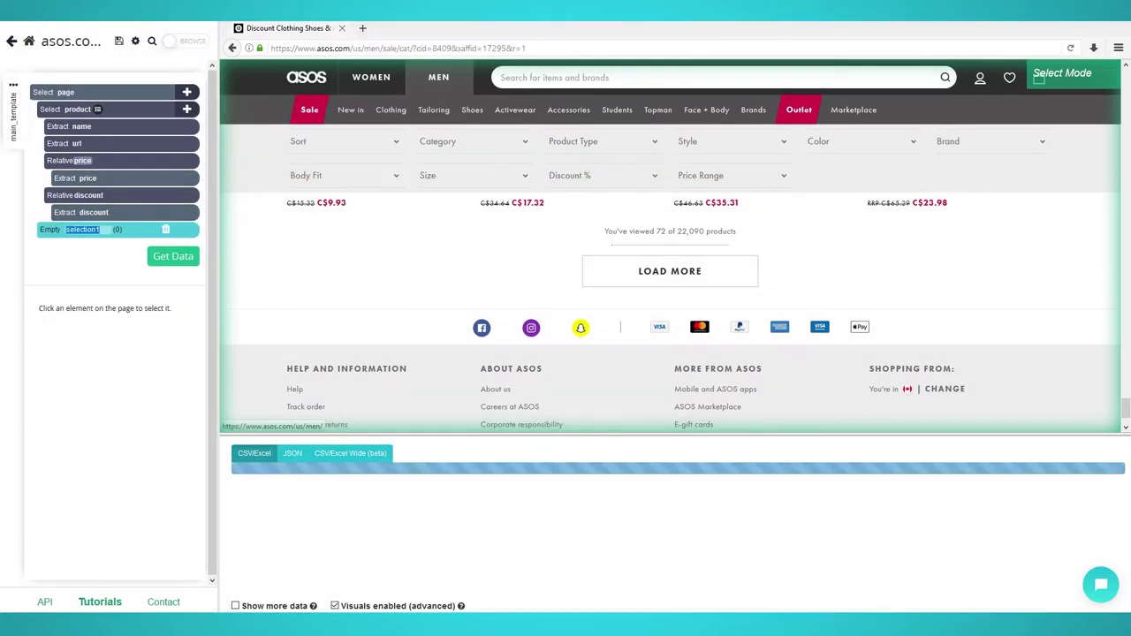
pyautogui.click(669, 272)
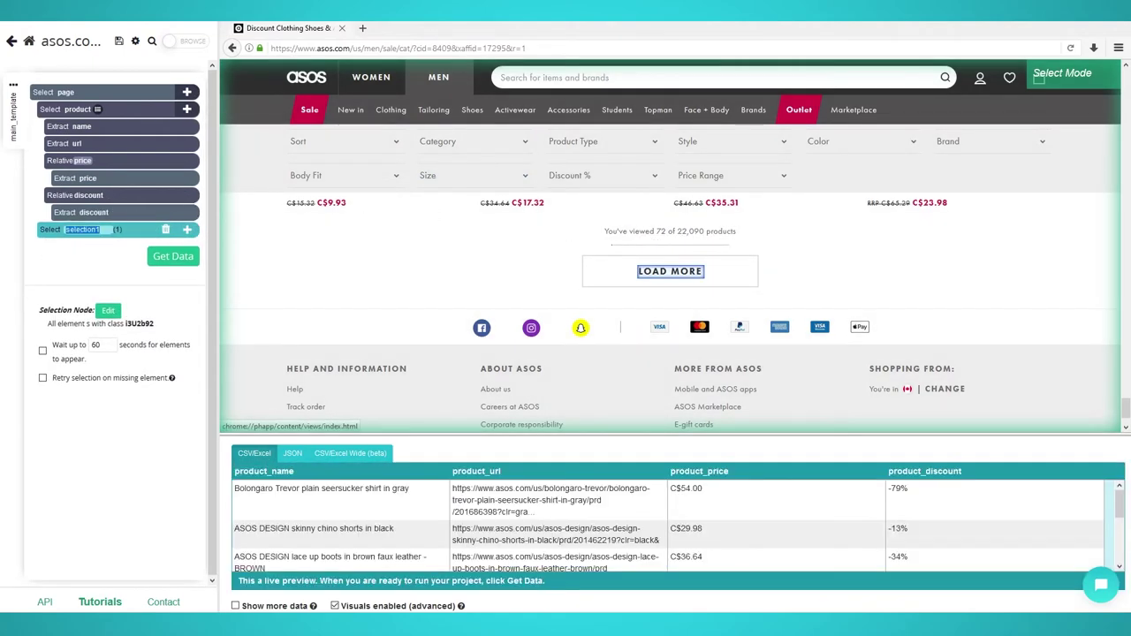
pyautogui.write('pagination')
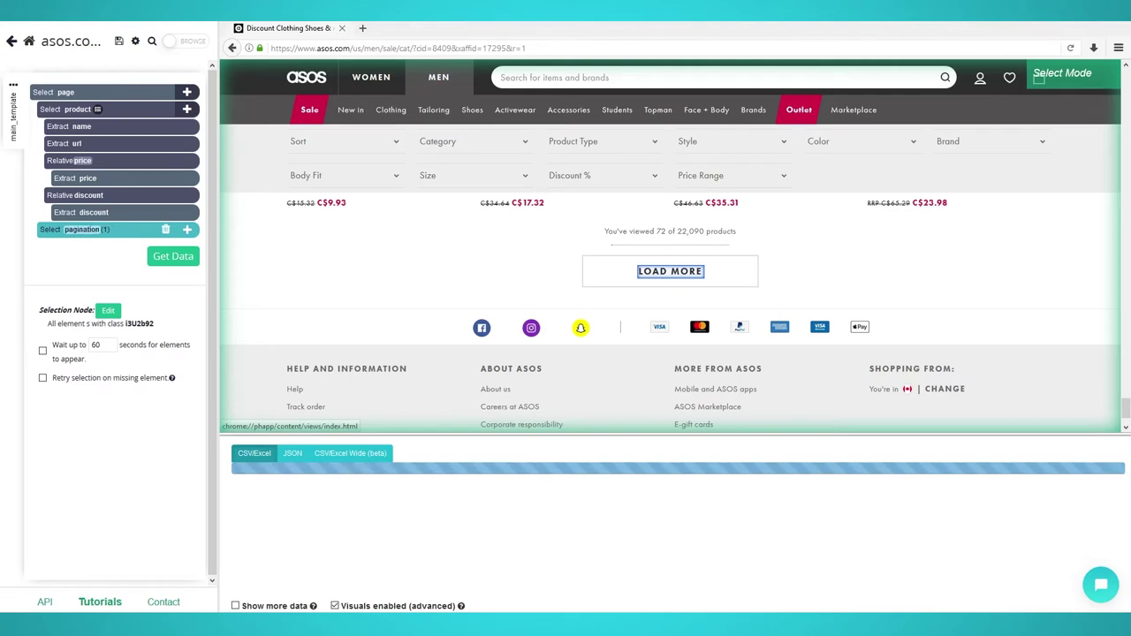
# Add a Click command to the pagination selection as a next page button, repeating the current template 4 more times
pyautogui.click(186, 228)
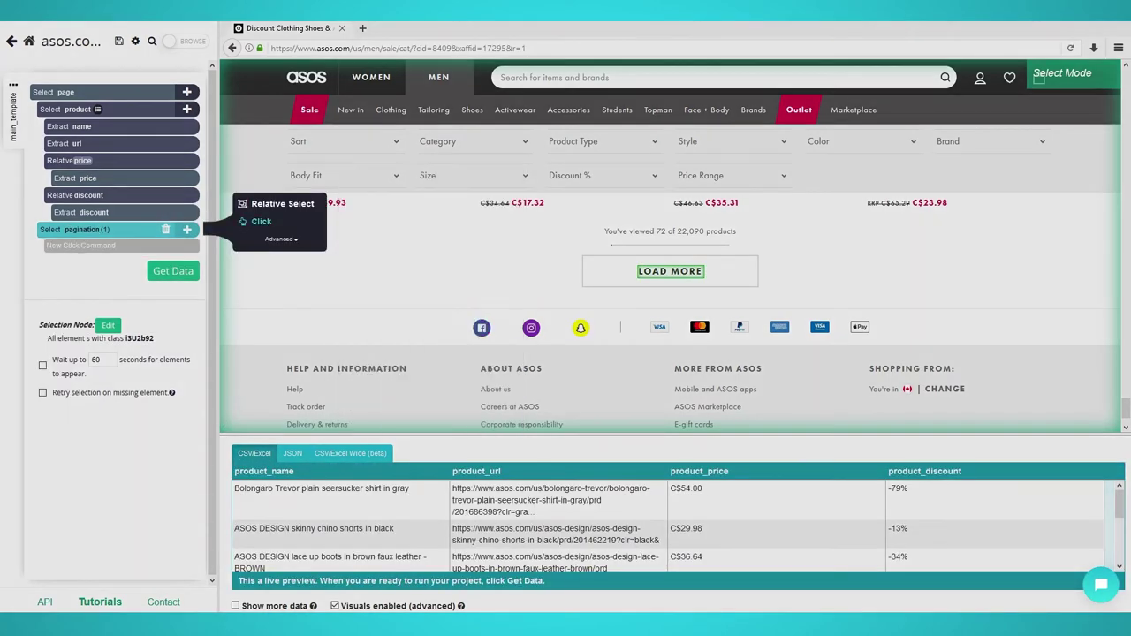
pyautogui.click(261, 221)
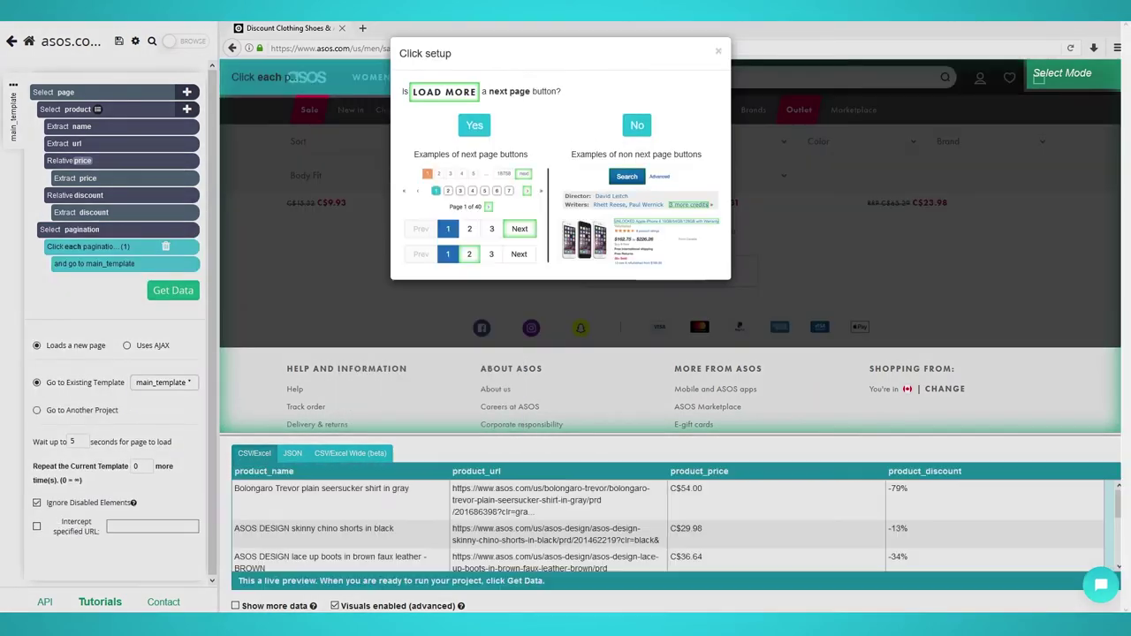
pyautogui.click(474, 125)
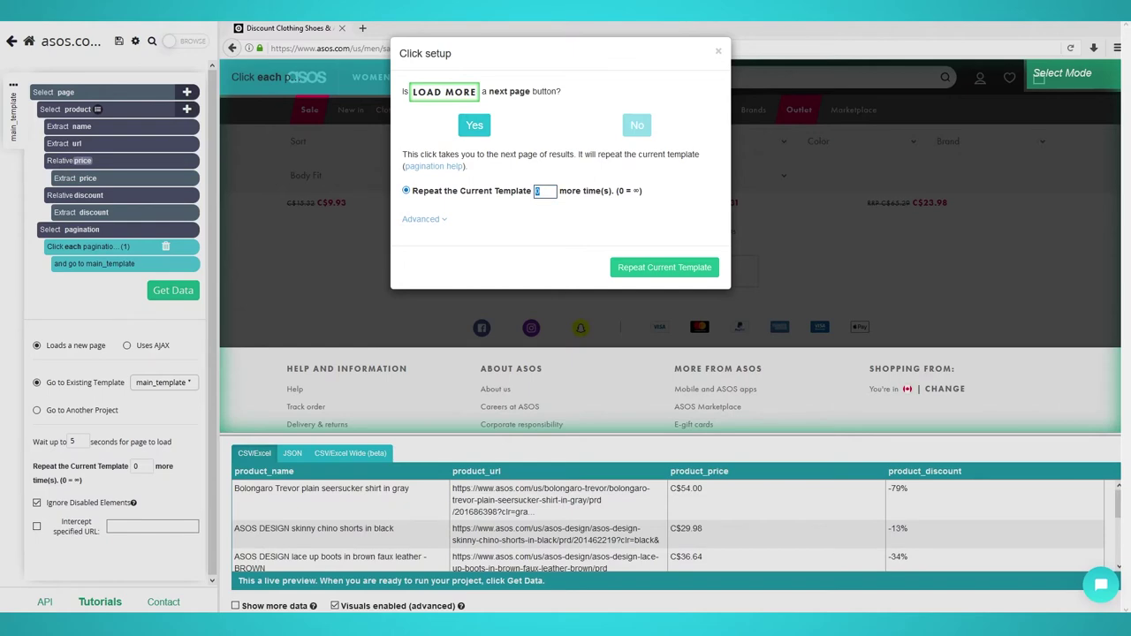
pyautogui.write('4')
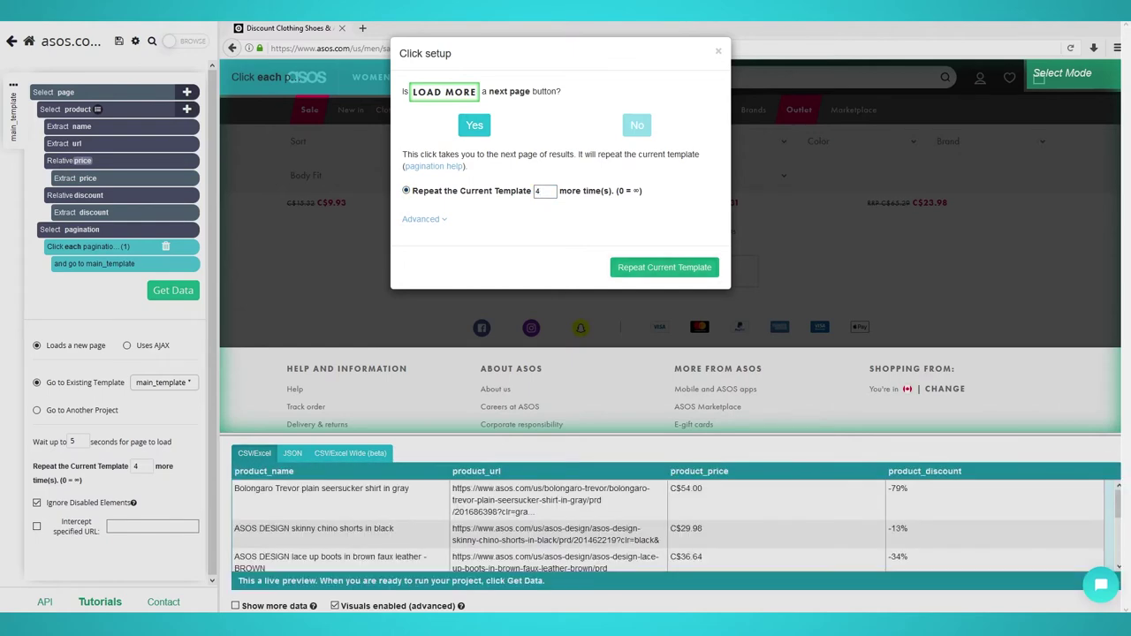
pyautogui.press('Return')
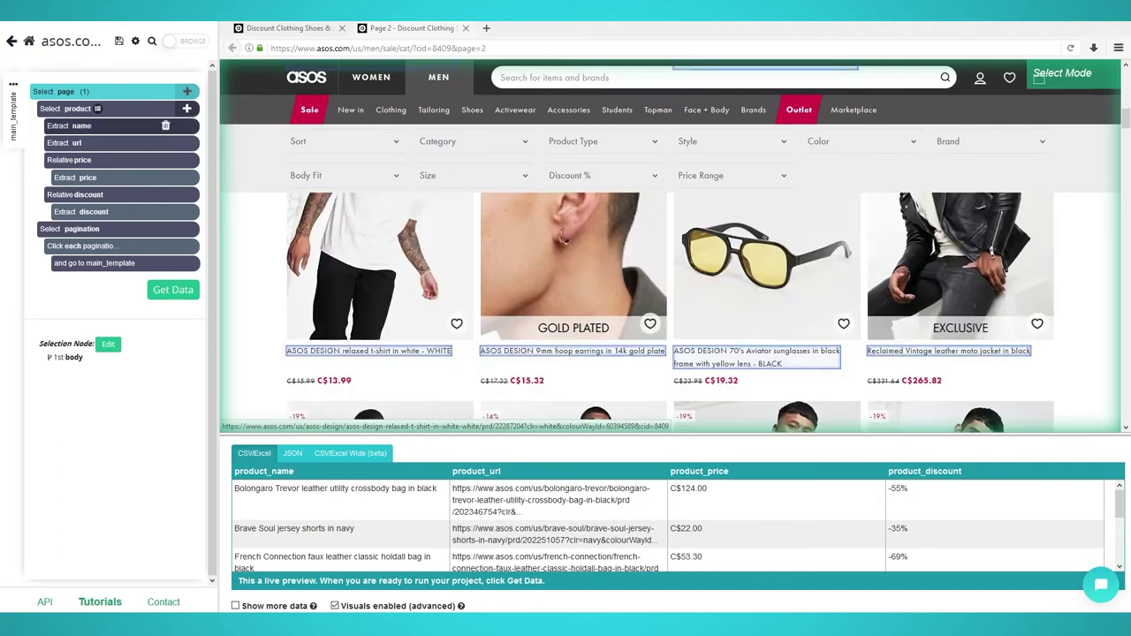
# Enable Rotate IP Addresses in the project settings and accept the reduced run speed
pyautogui.click(66, 108)
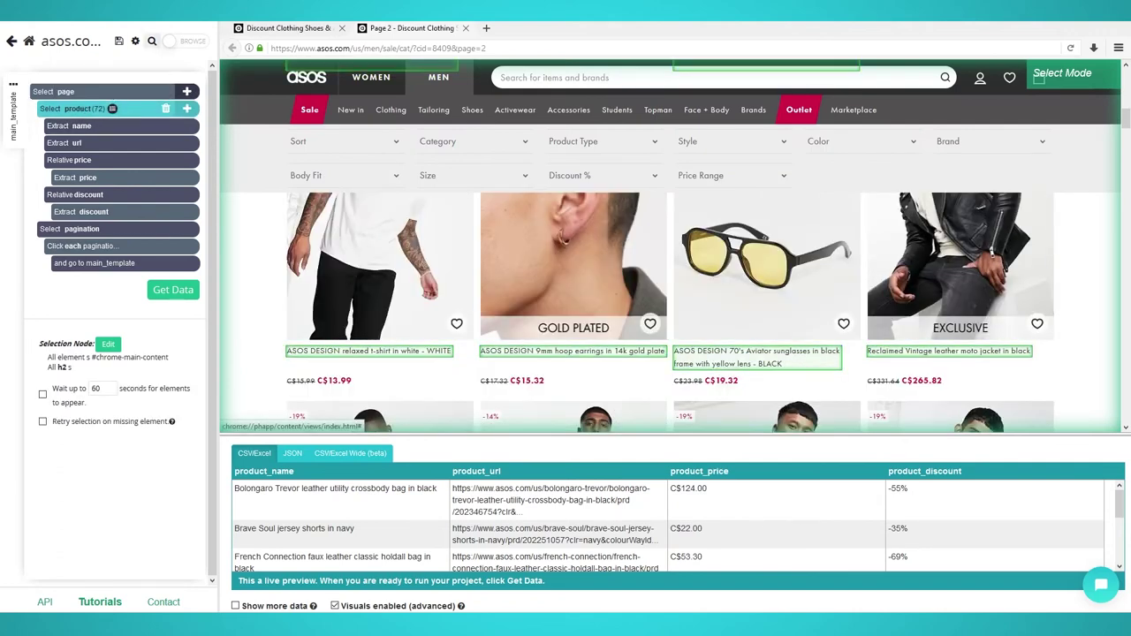
pyautogui.click(135, 41)
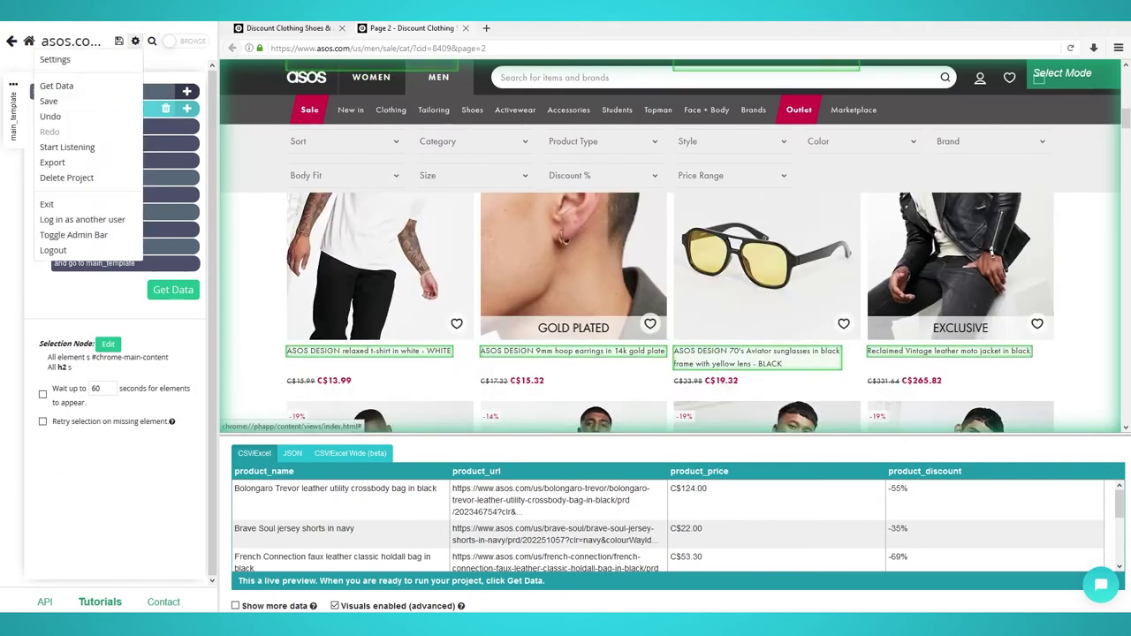
pyautogui.click(55, 59)
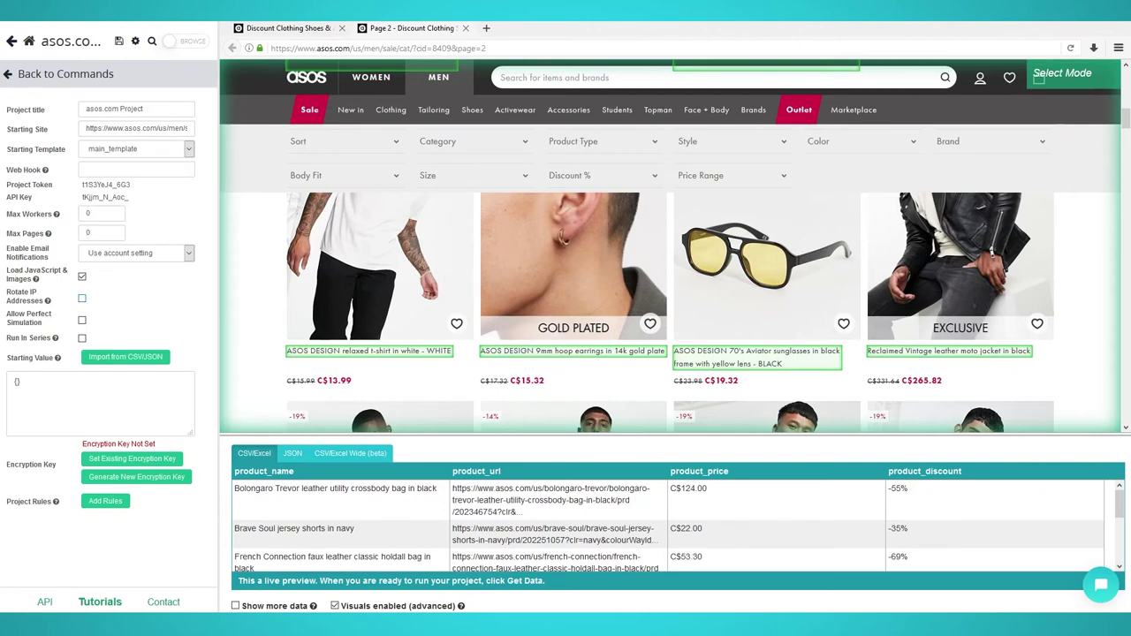
pyautogui.click(82, 298)
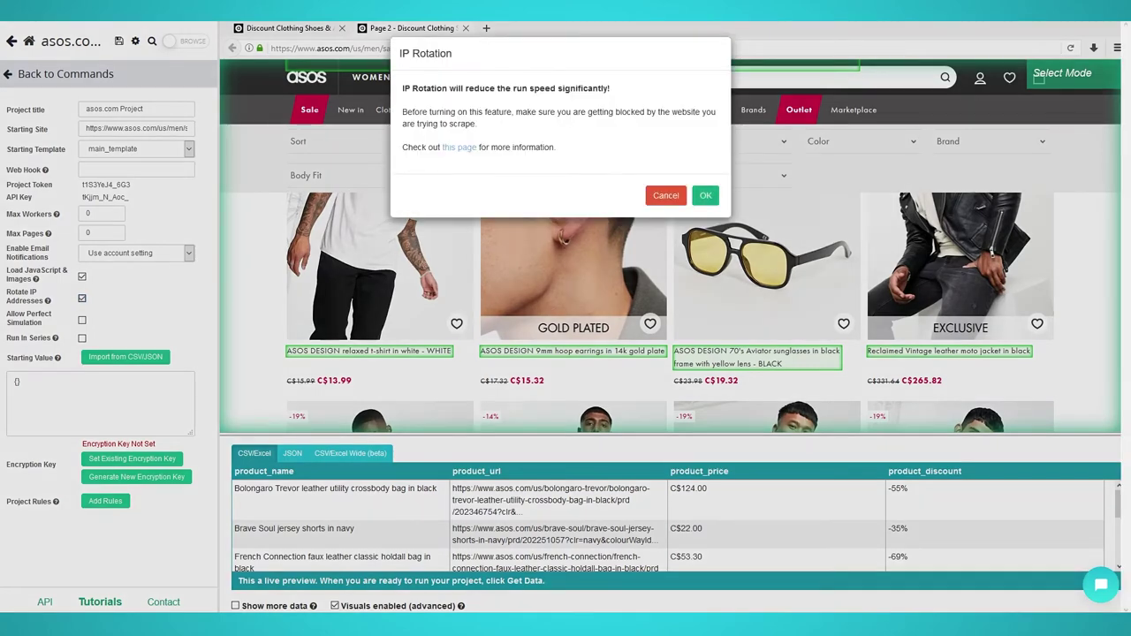
pyautogui.click(705, 196)
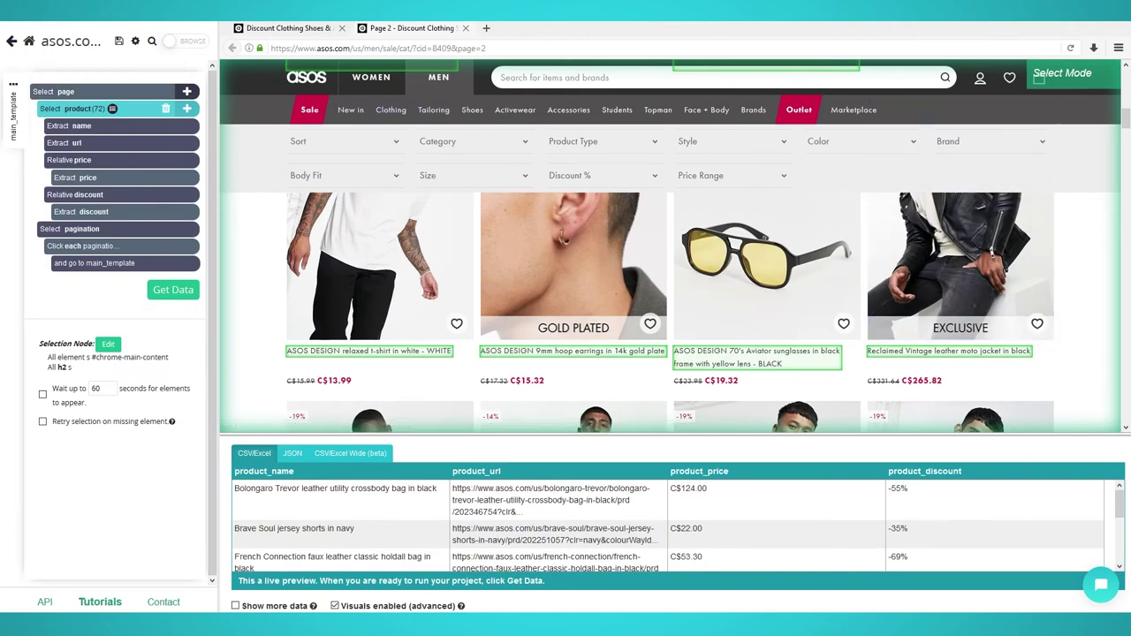
# Run the project once on ParseHub's servers, and look through the scraped product data in the Google Sheets spreadsheet
pyautogui.scroll(-3, 675, 248)
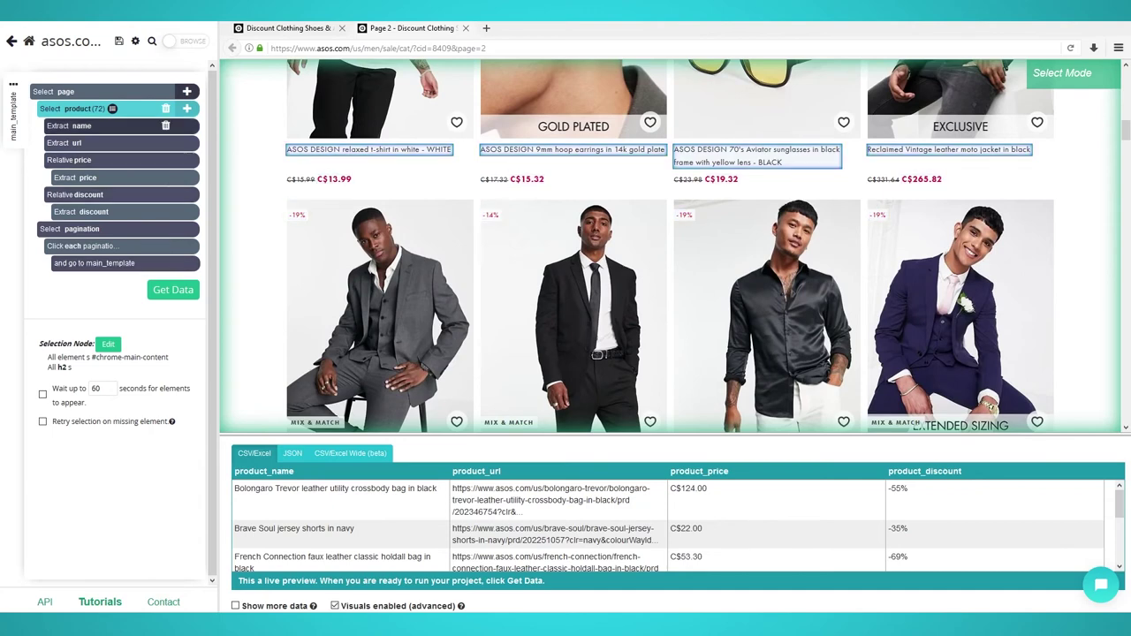
pyautogui.scroll(-5, 671, 248)
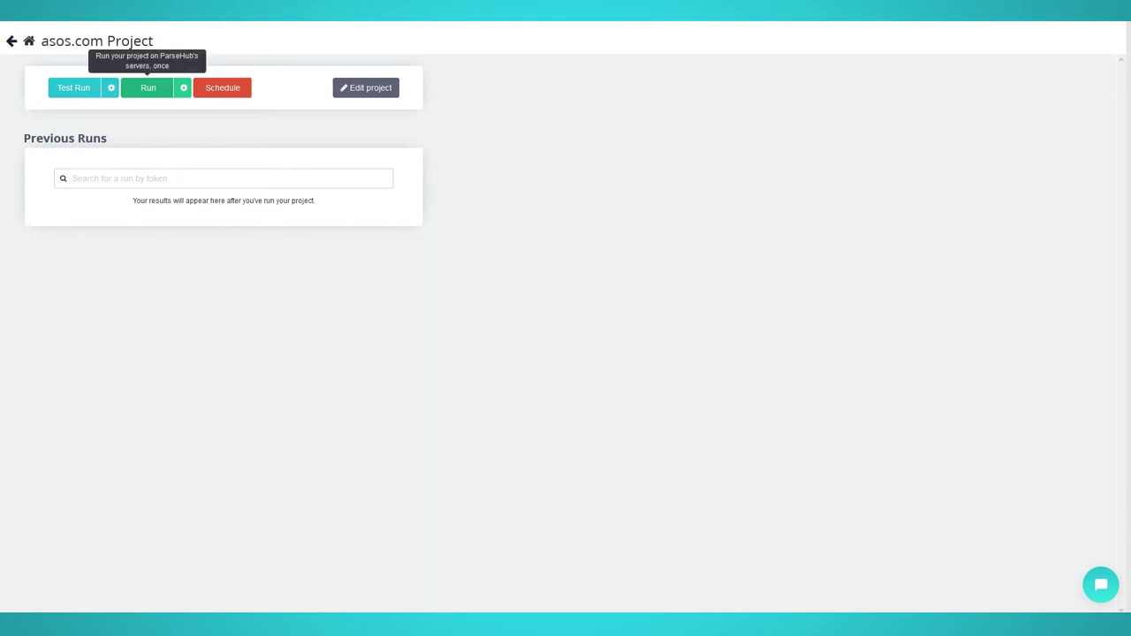
pyautogui.click(147, 88)
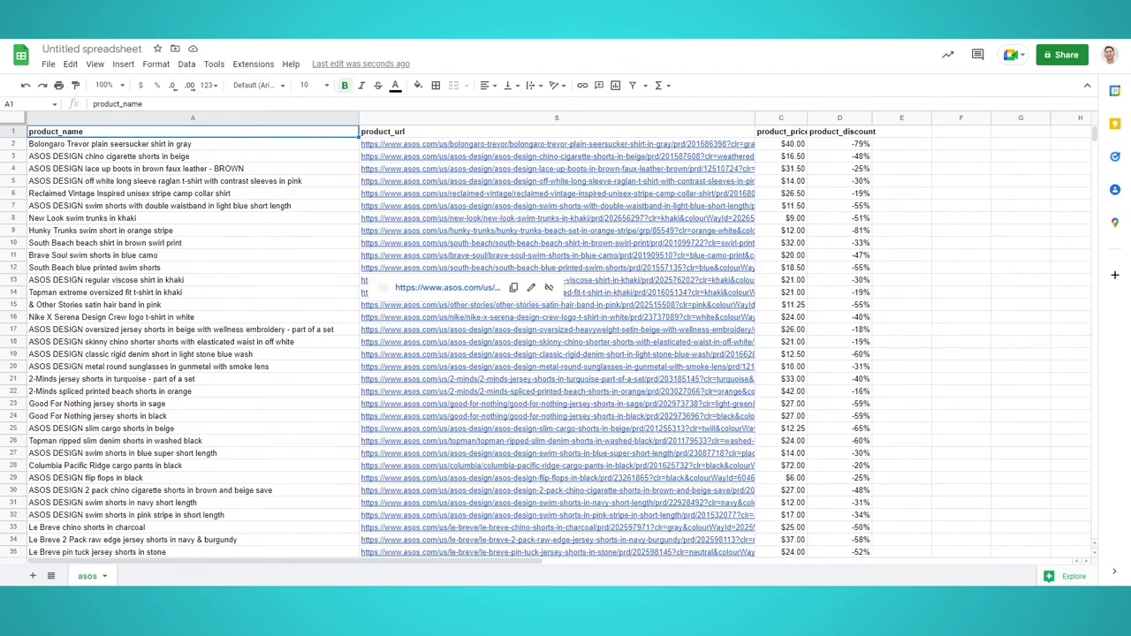
pyautogui.scroll(-2, 468, 292)
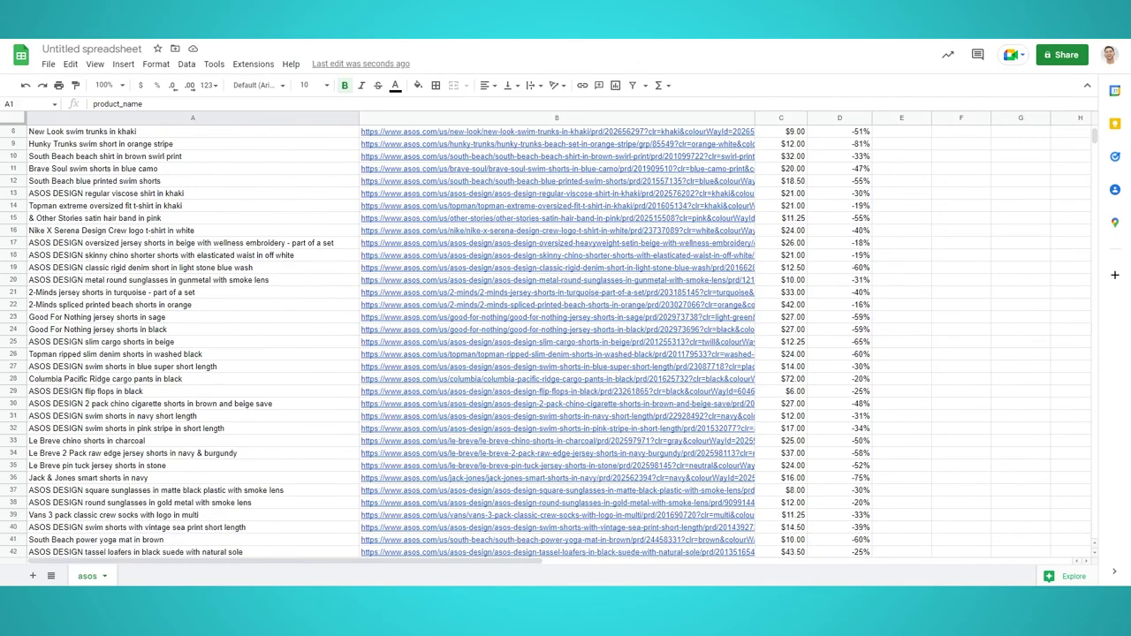
# Examine the further rows of the asos sheet, checking the scraped product names, URLs, prices and discounts
pyautogui.scroll(-7, 367, 292)
pyautogui.moveTo(367, 293)
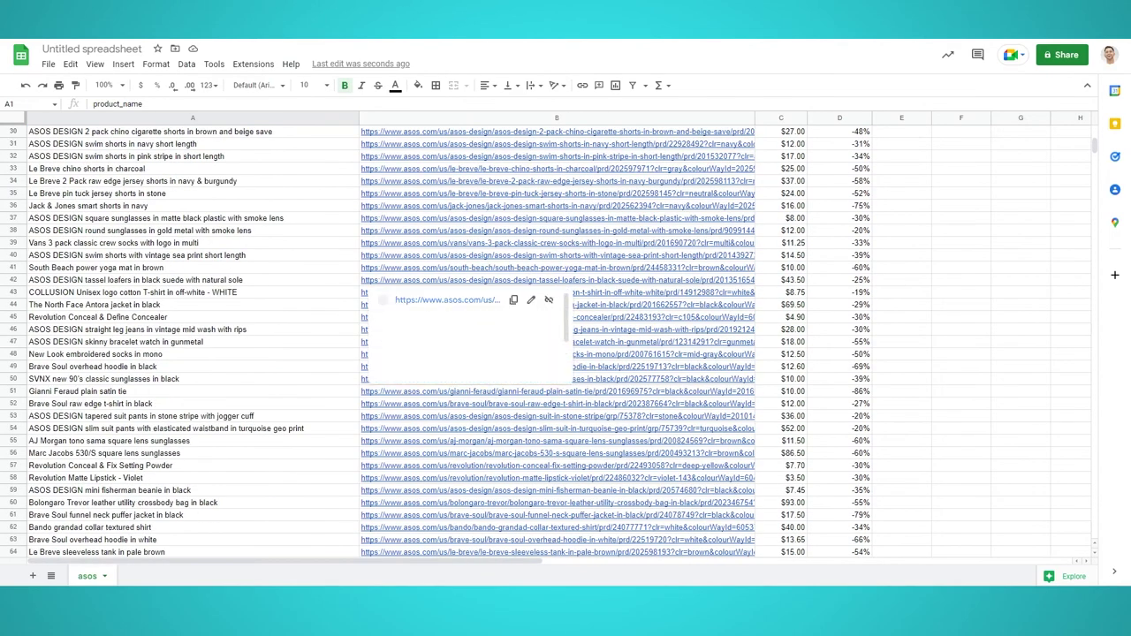
pyautogui.scroll(-2, 367, 293)
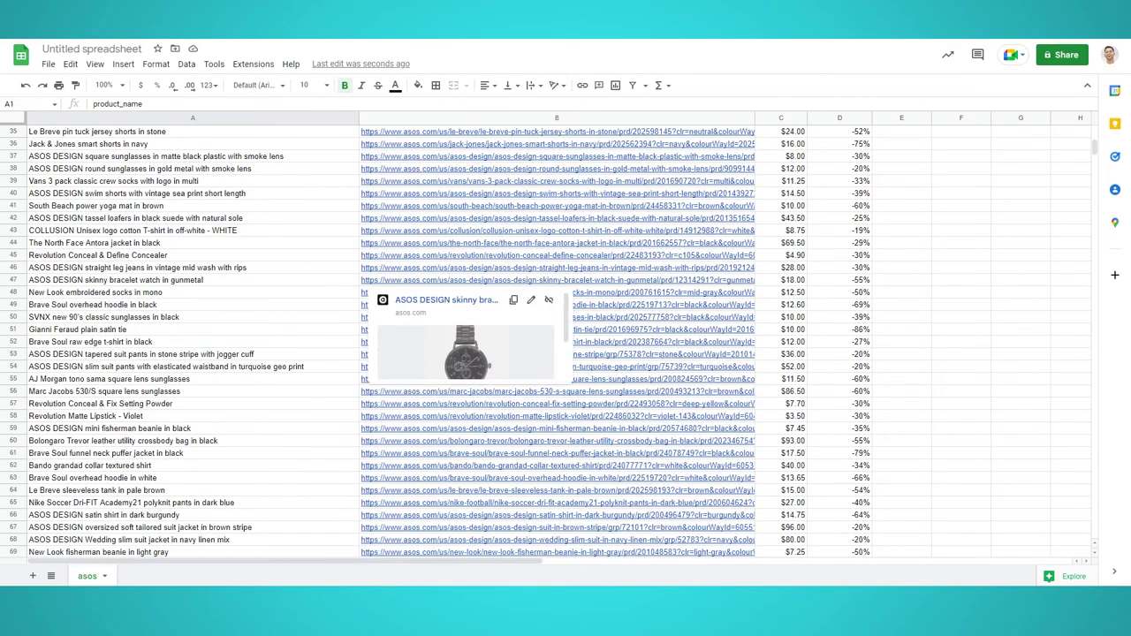
pyautogui.scroll(-2, 367, 292)
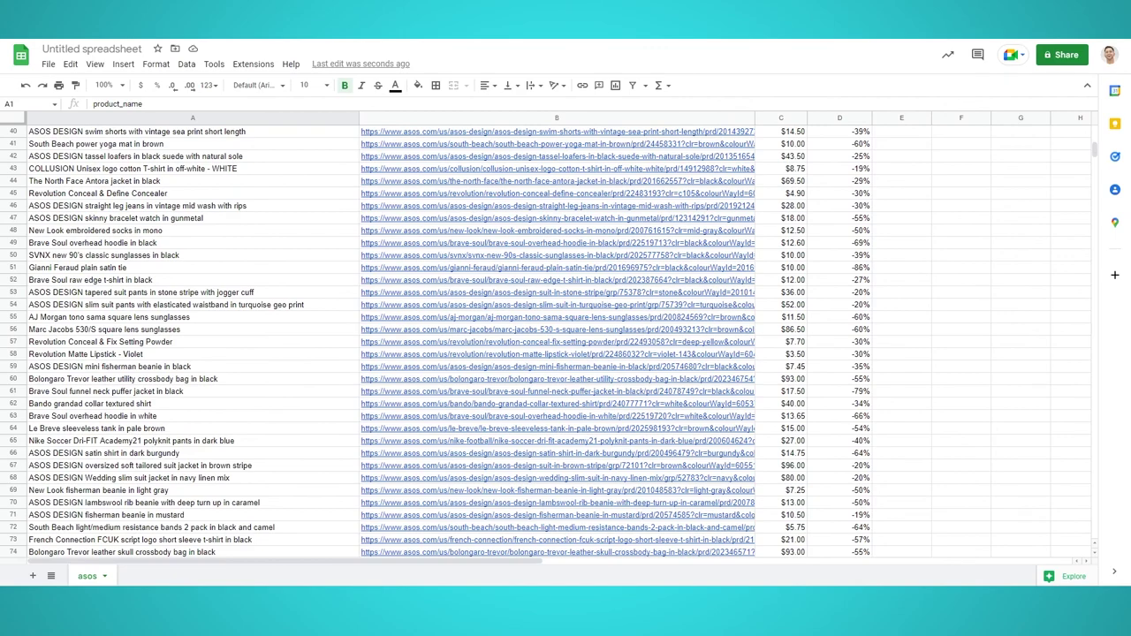
pyautogui.scroll(-3, 367, 293)
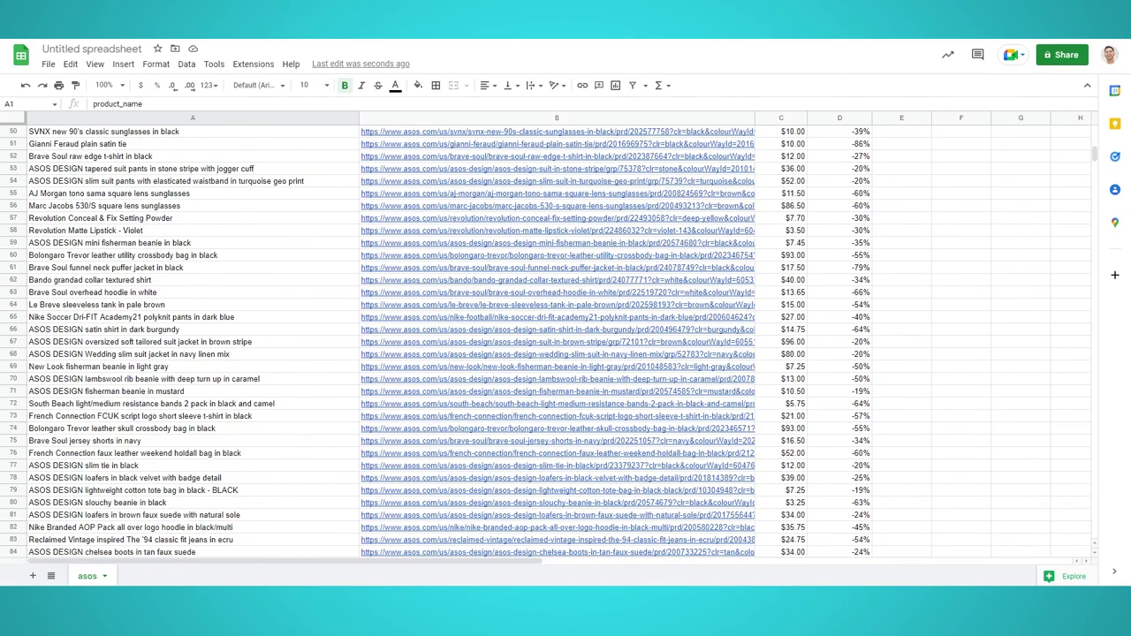
pyautogui.scroll(-4, 366, 305)
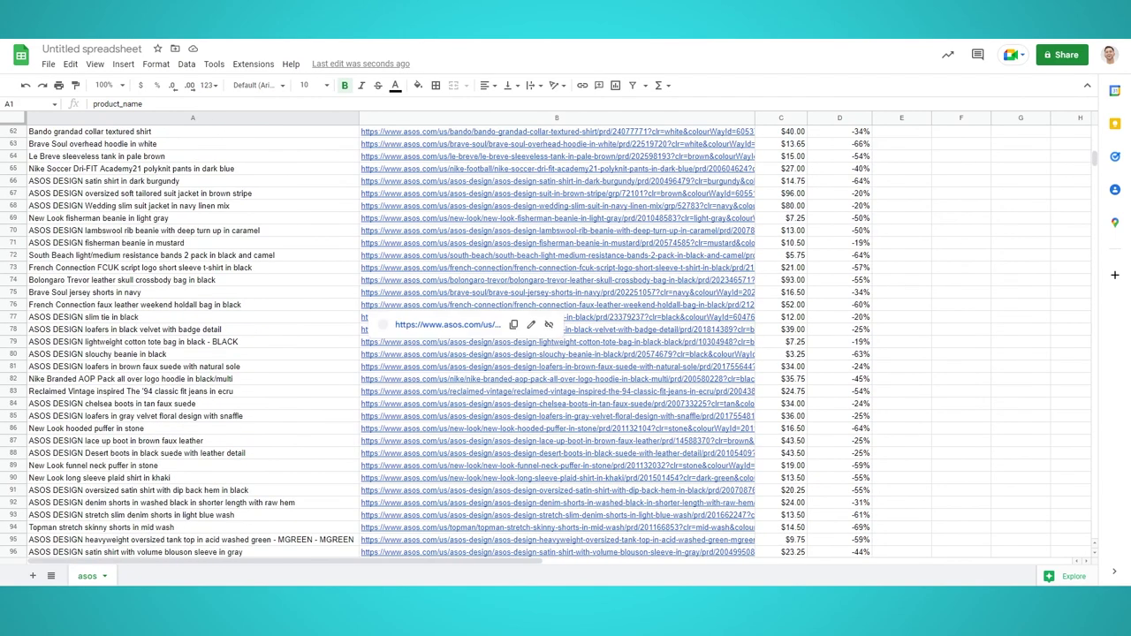
pyautogui.scroll(-9, 366, 327)
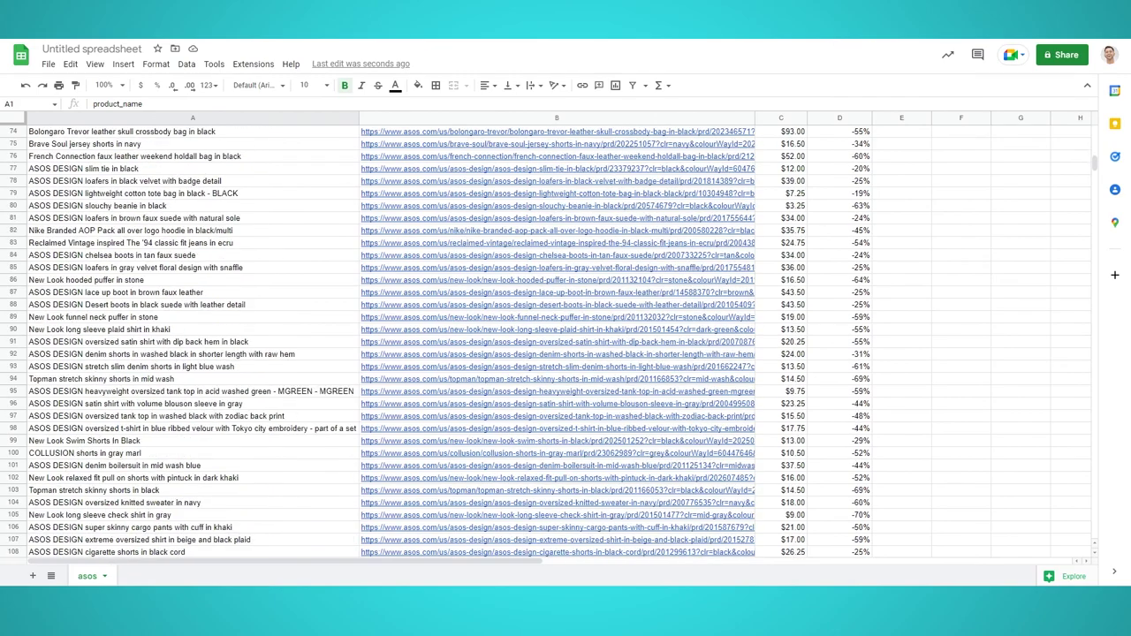